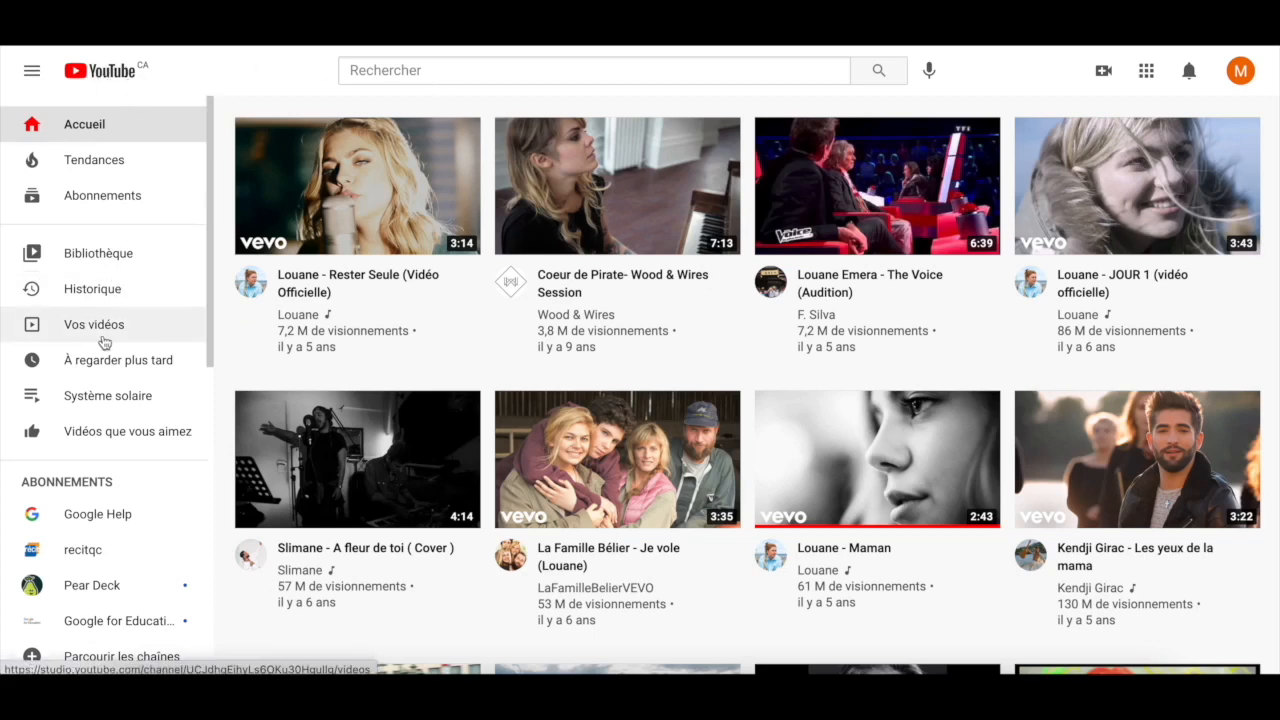
# Open the channel's own uploaded videos in YouTube Studio and look through the list and its columns
pyautogui.click(143, 337)
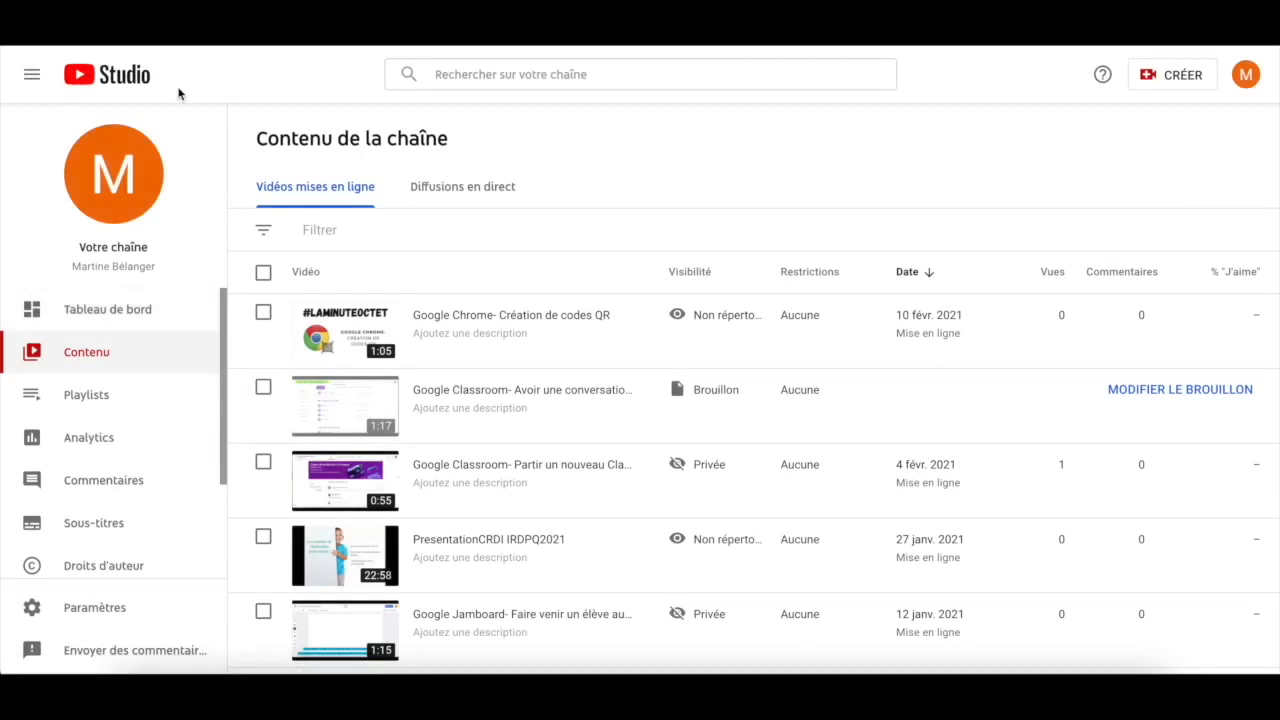
pyautogui.scroll(-3, 586, 390)
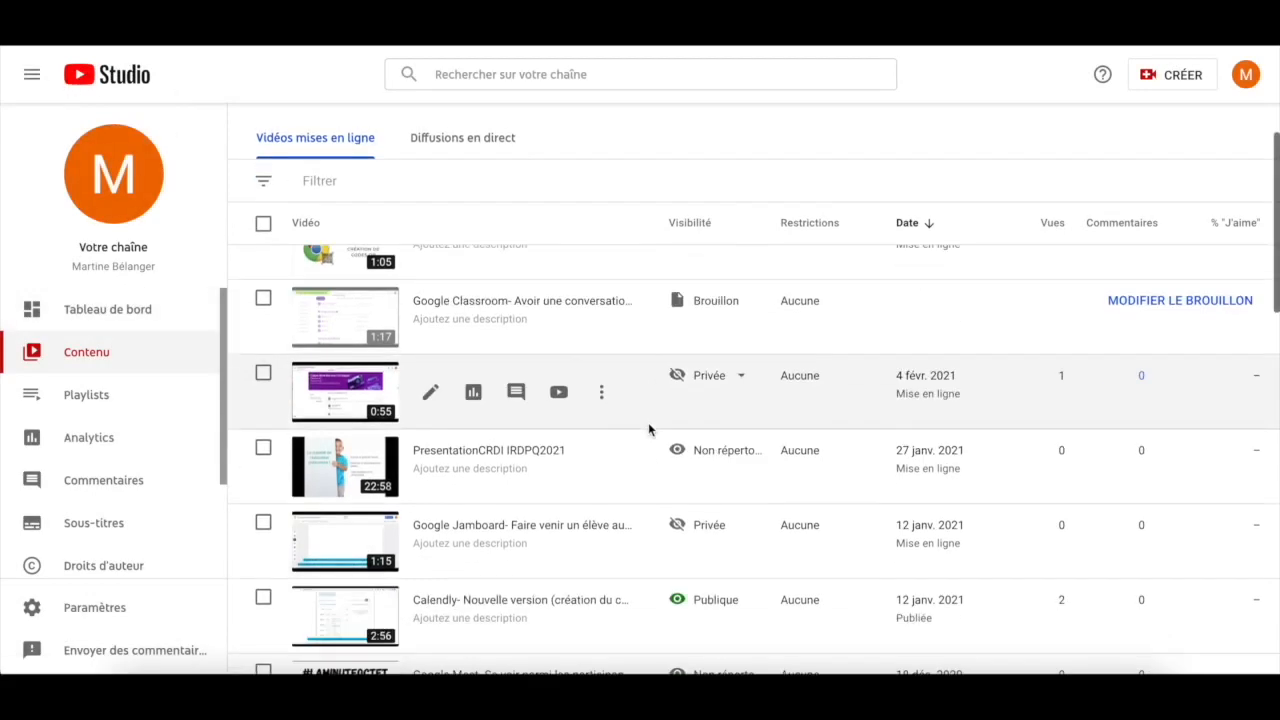
pyautogui.scroll(-4, 648, 430)
pyautogui.scroll(10, 648, 428)
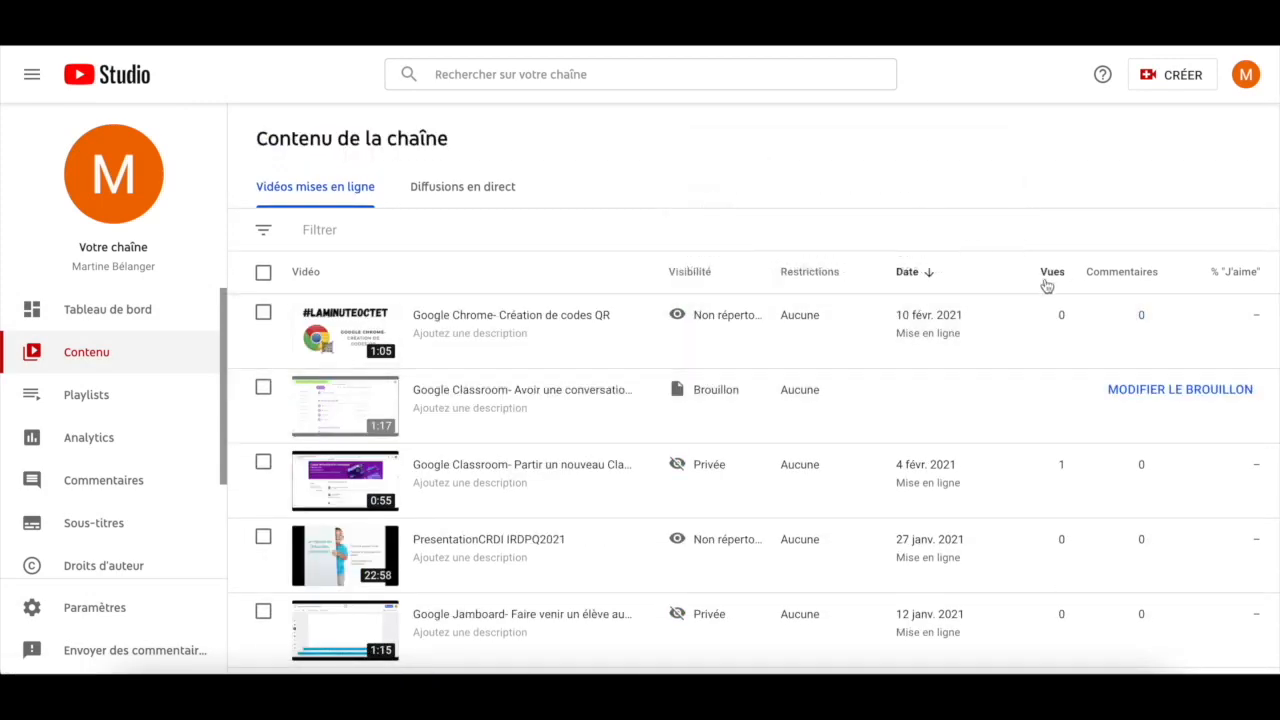
pyautogui.moveTo(1070, 280)
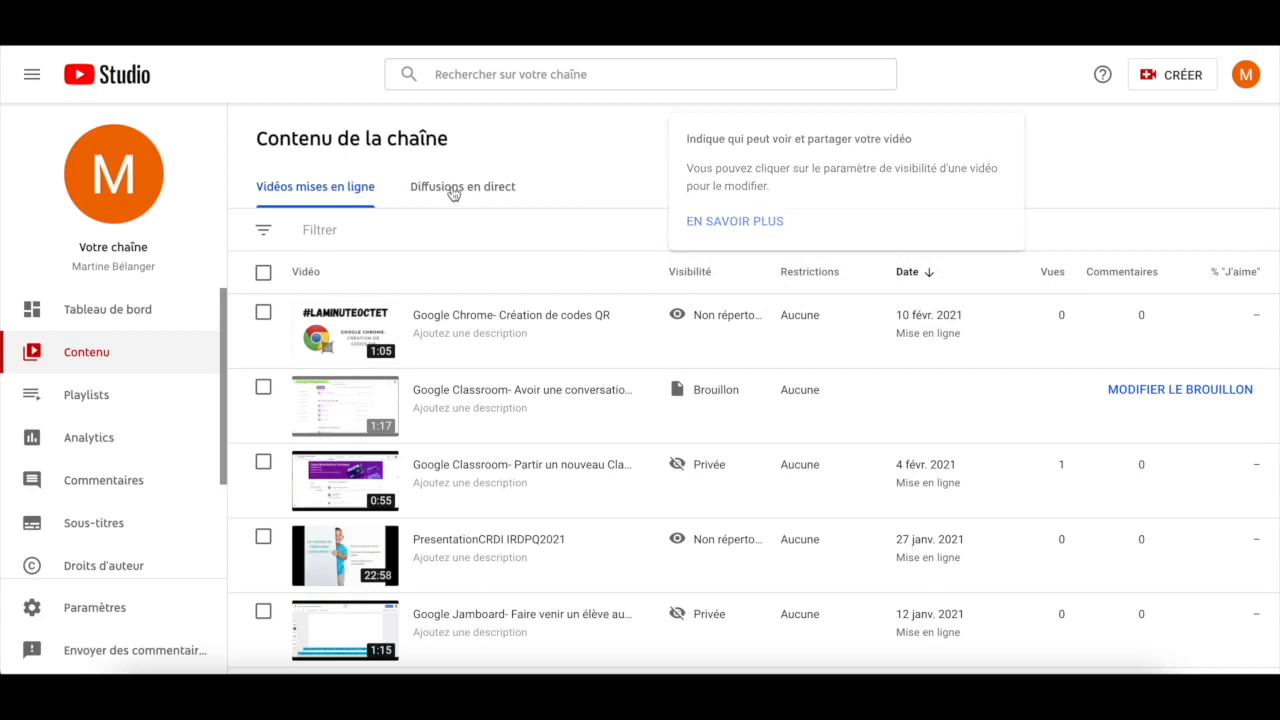
# Open the video "Google Chrome- Création de codes QR", review its details, and open it in the video editor
pyautogui.moveTo(360, 334)
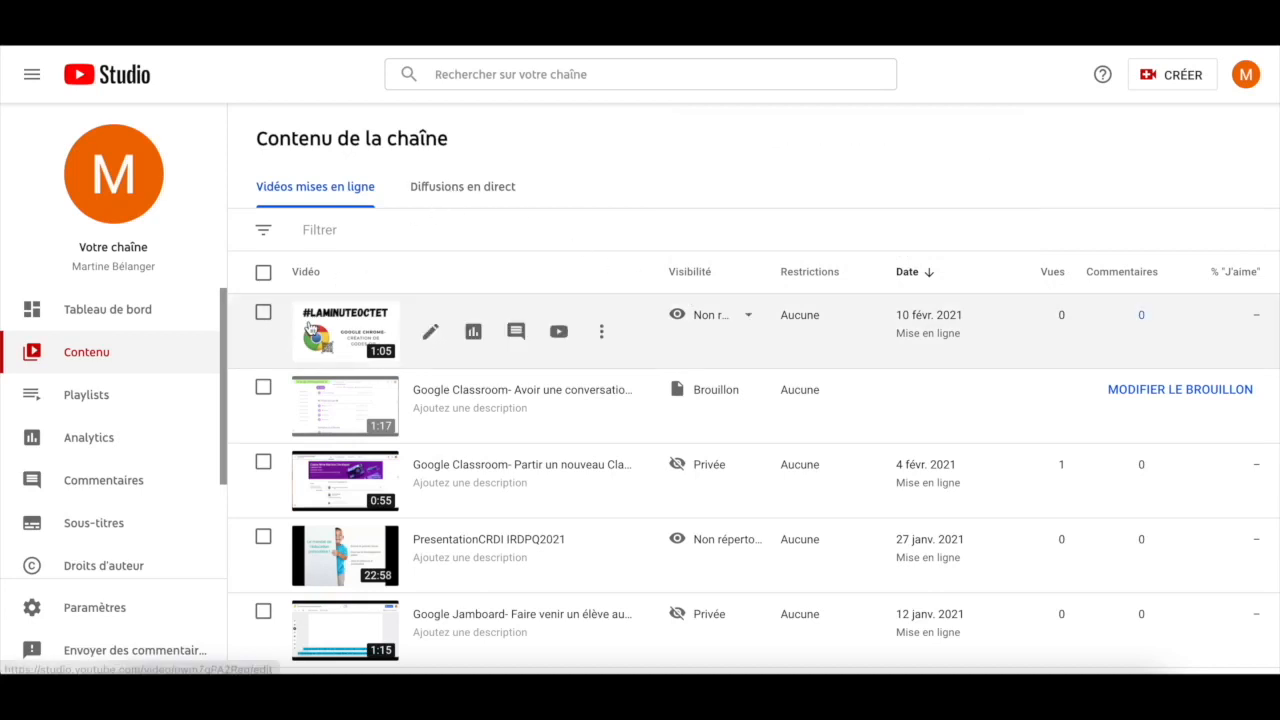
pyautogui.click(432, 334)
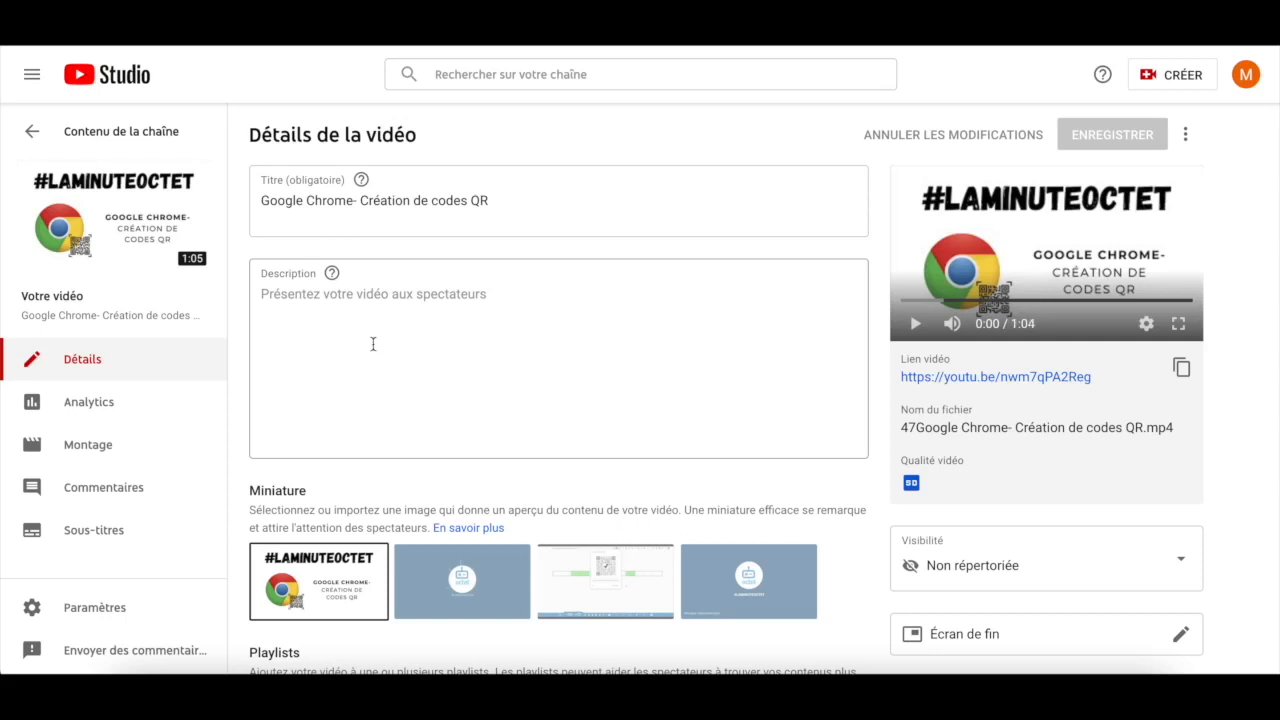
pyautogui.scroll(-1, 595, 354)
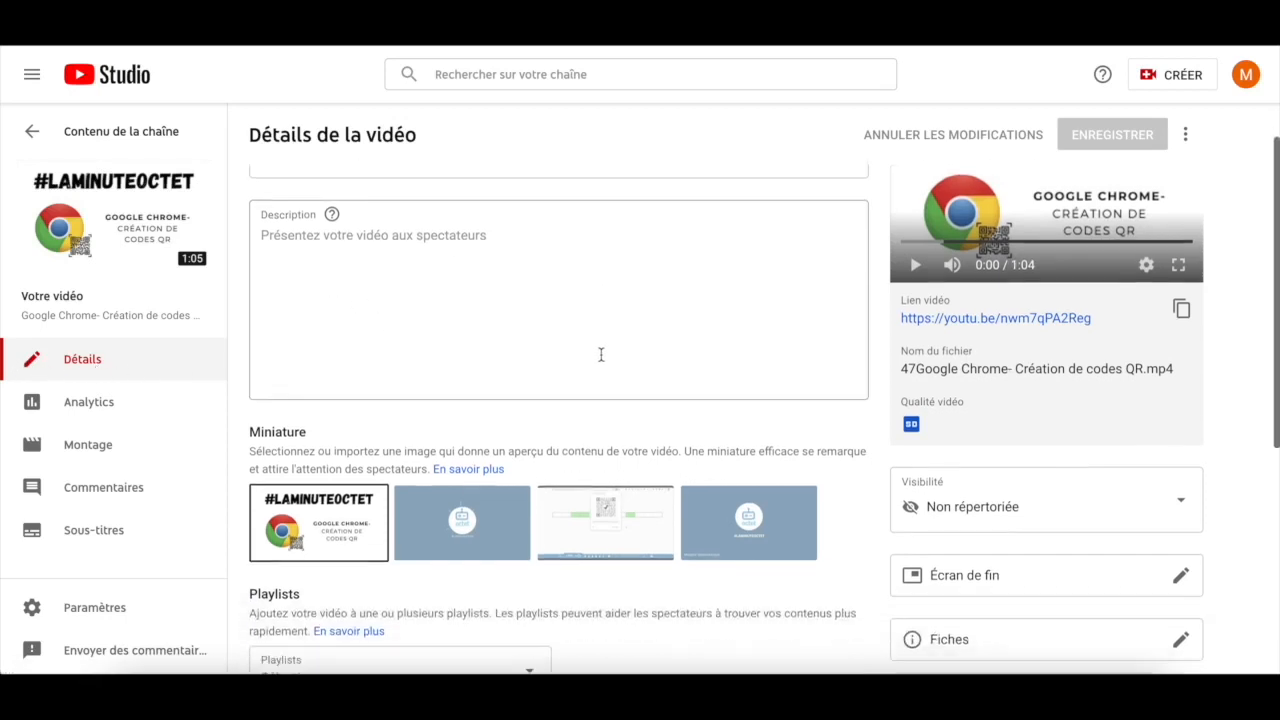
pyautogui.scroll(-5, 601, 354)
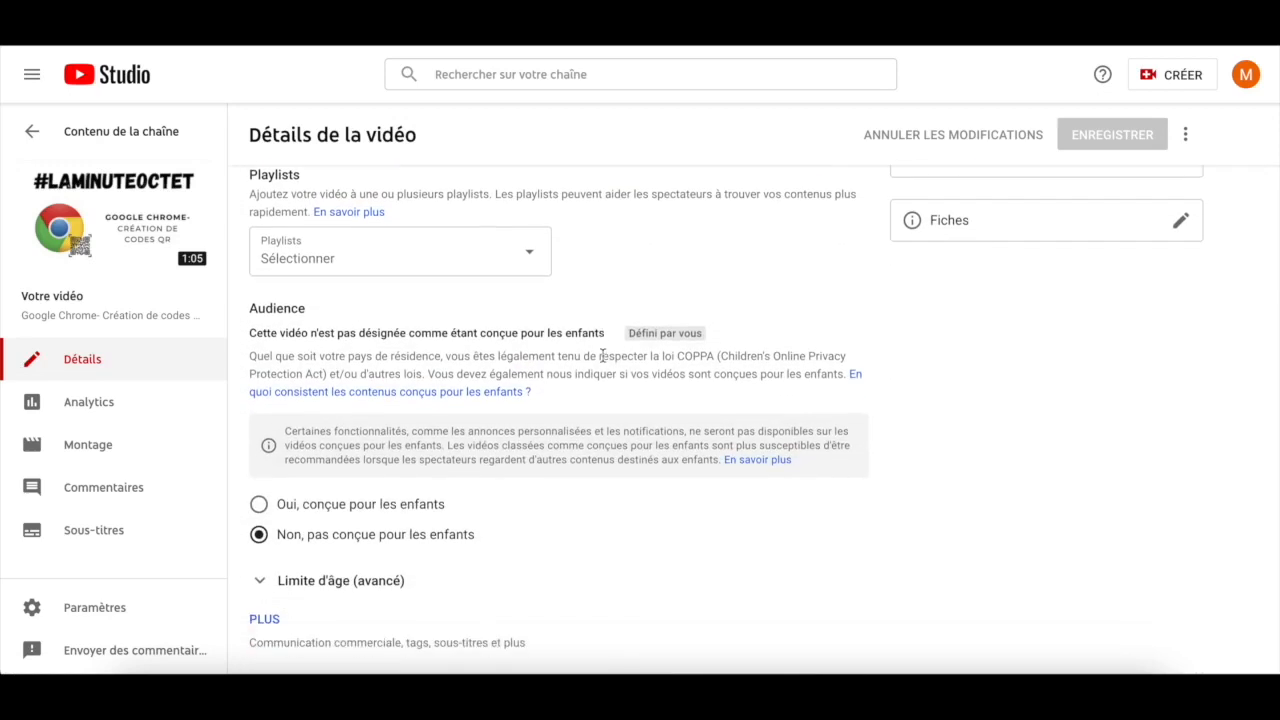
pyautogui.scroll(6, 601, 356)
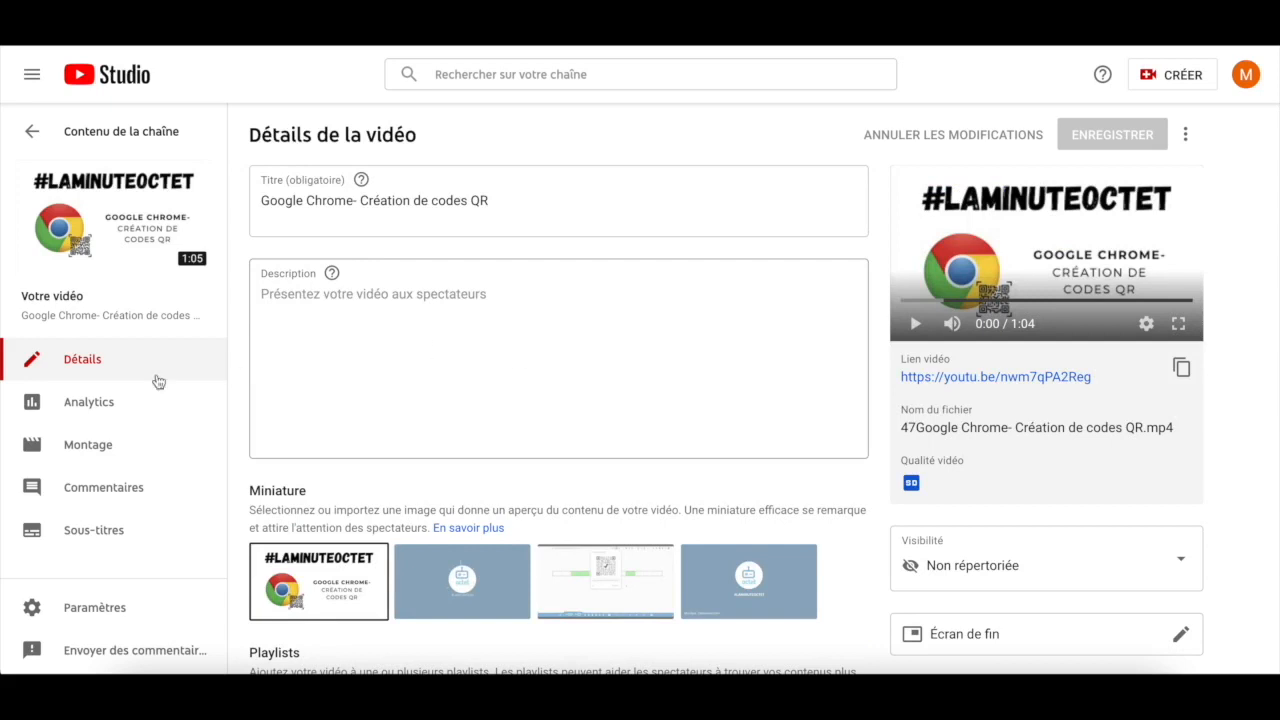
pyautogui.click(107, 453)
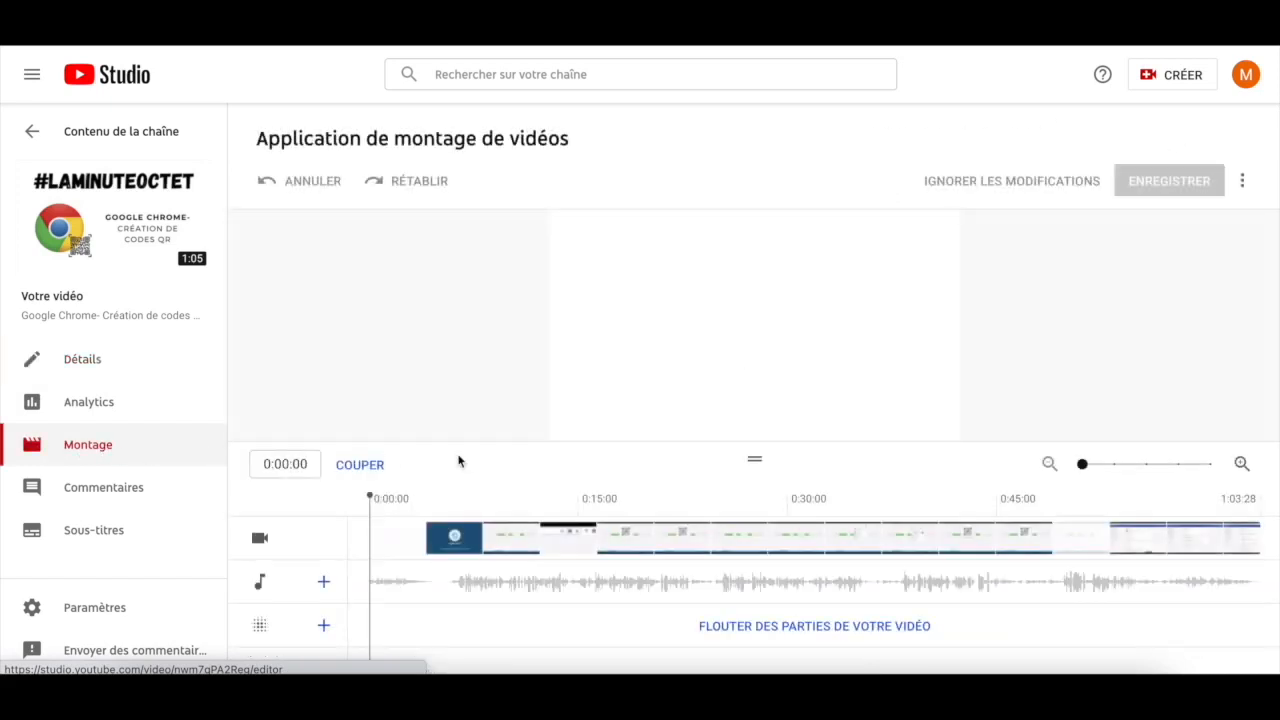
pyautogui.scroll(-1, 470, 460)
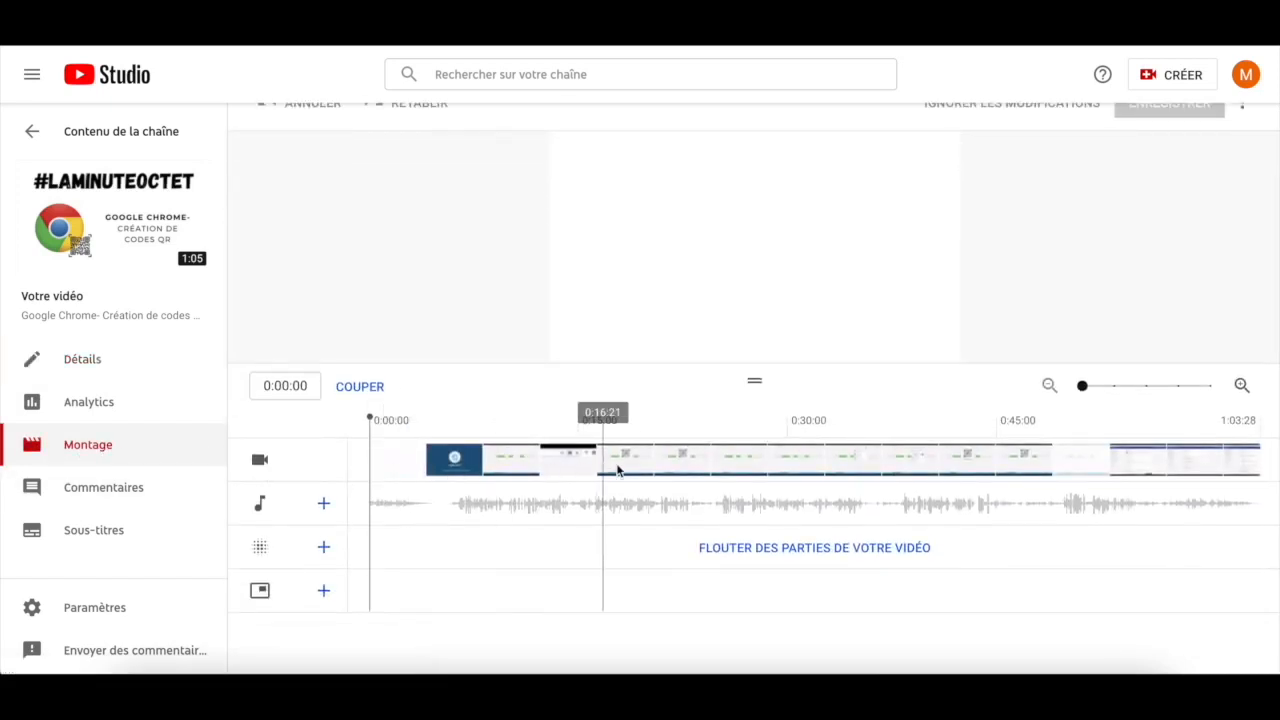
# Split the video at 0:12:11, mark the few seconds after it for removal, and cancel the split
pyautogui.click(366, 393)
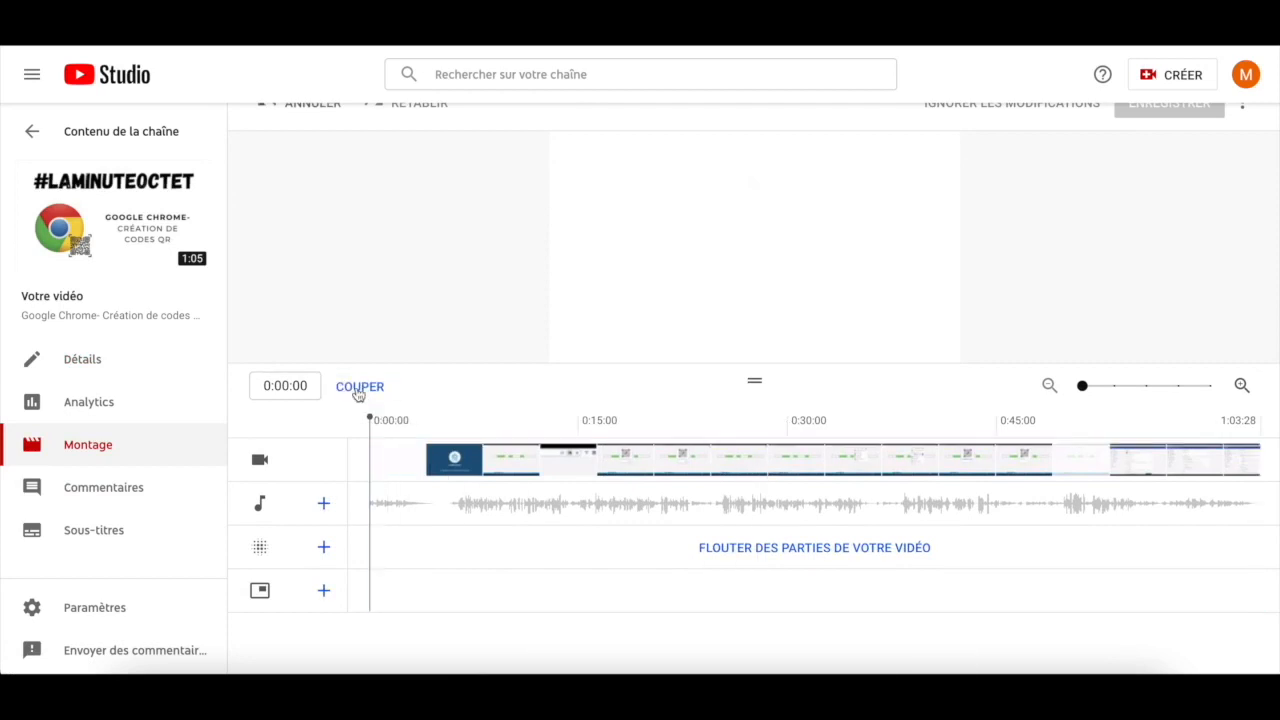
pyautogui.click(358, 392)
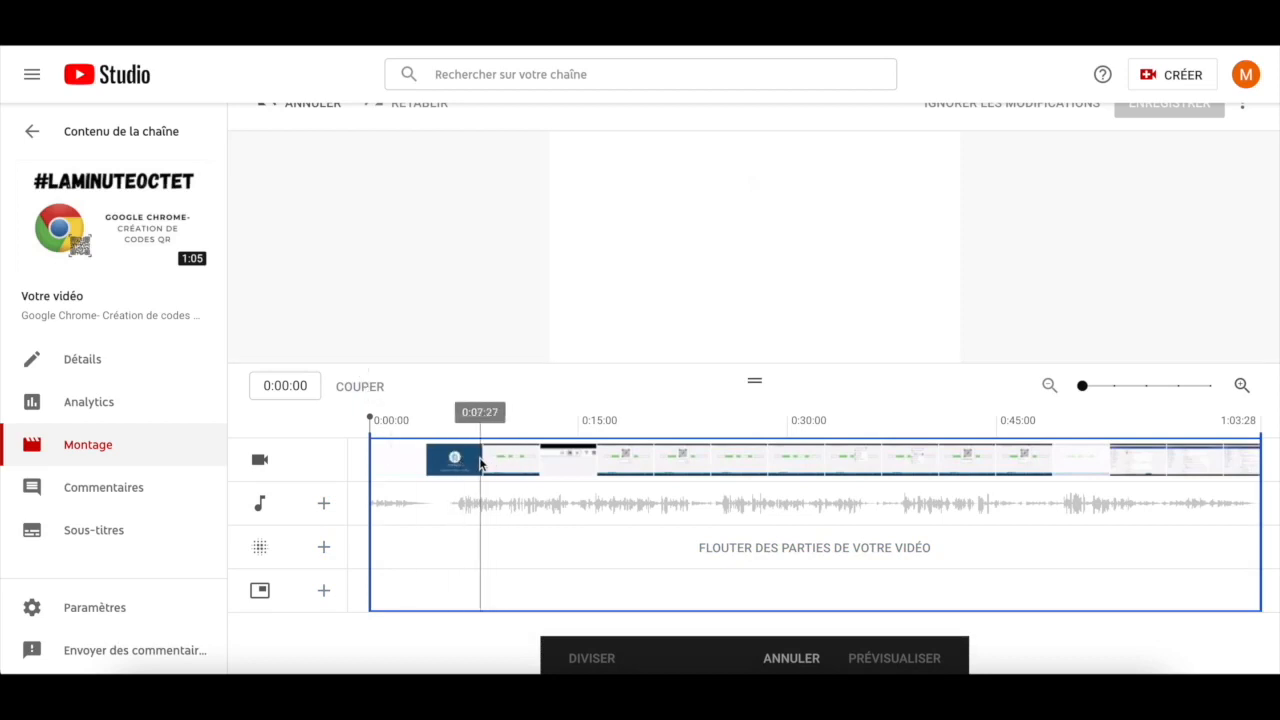
pyautogui.click(542, 457)
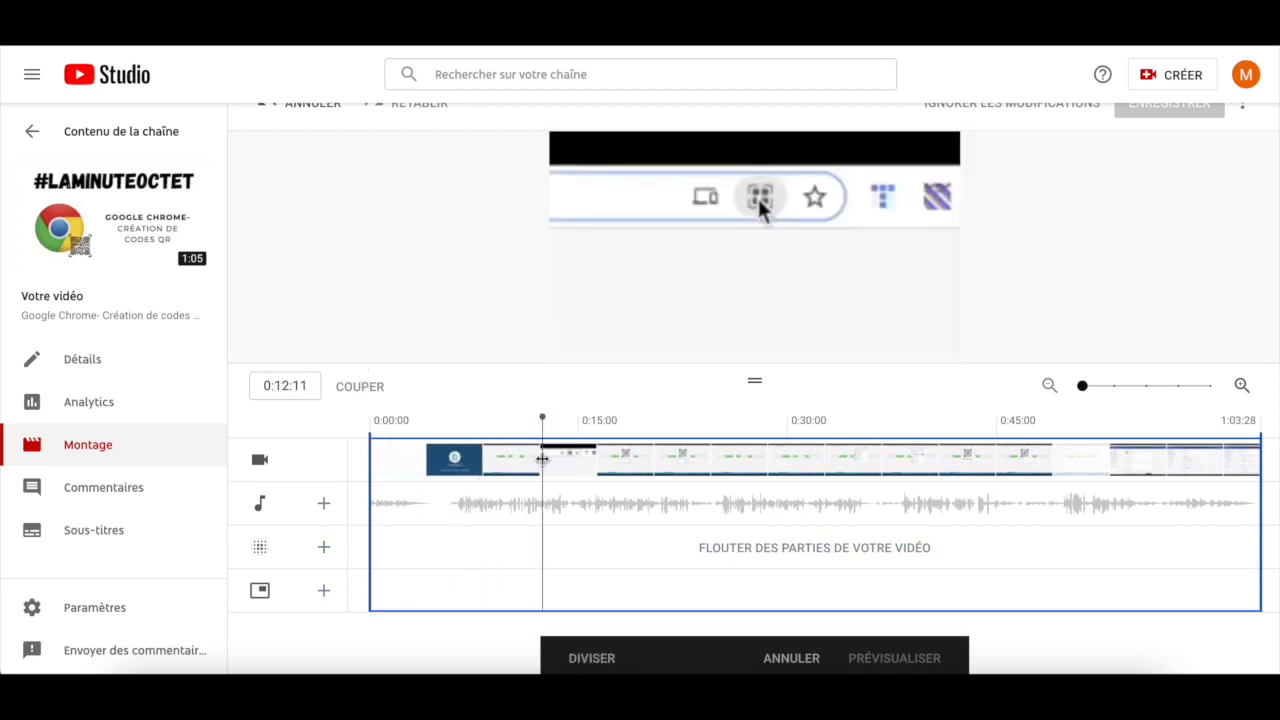
pyautogui.click(594, 662)
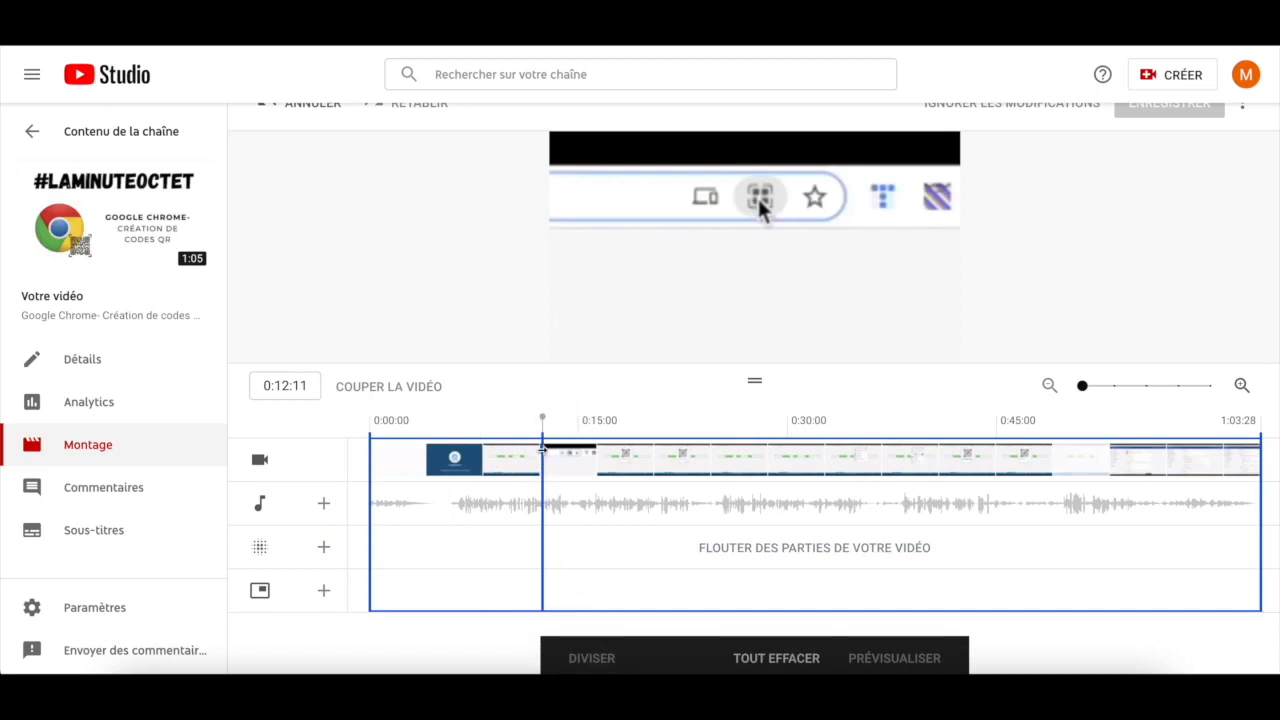
pyautogui.moveTo(542, 452); pyautogui.dragTo(610, 471)
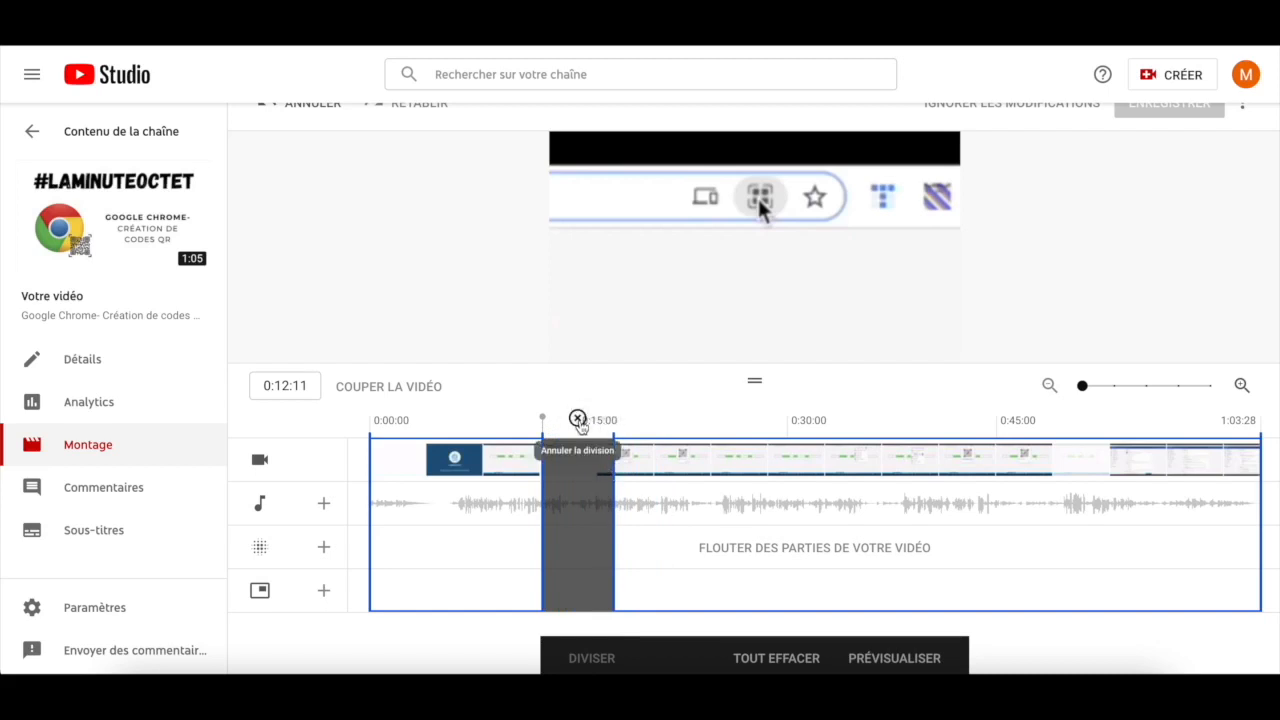
pyautogui.click(578, 419)
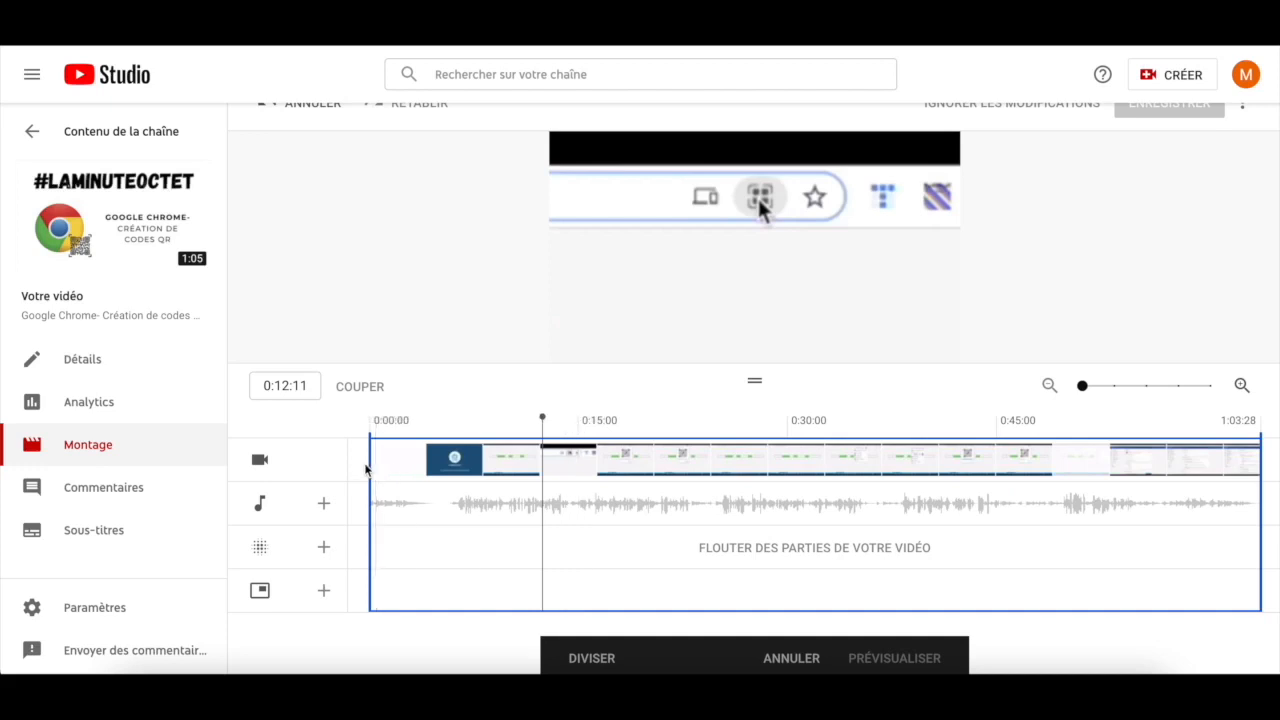
# Trim a few seconds off both the start and the end of the video, and clear all the cuts
pyautogui.moveTo(370, 458); pyautogui.dragTo(422, 458)
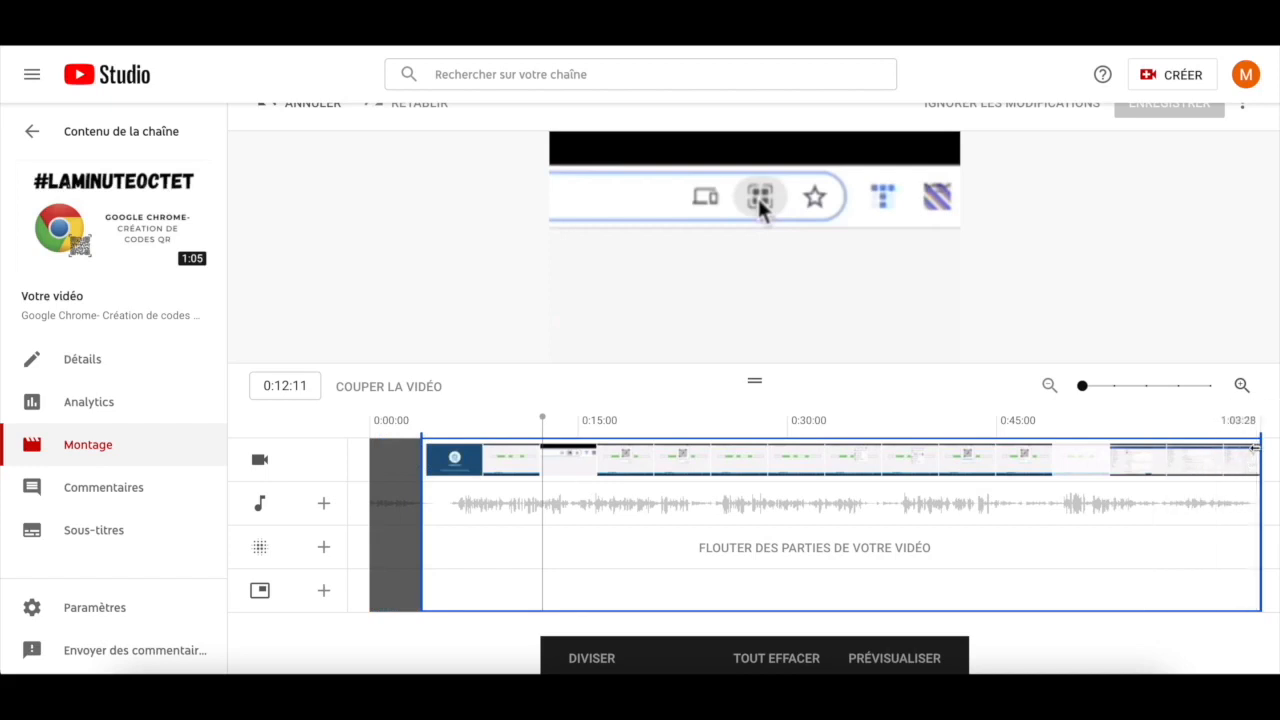
pyautogui.moveTo(1259, 456); pyautogui.dragTo(1189, 452)
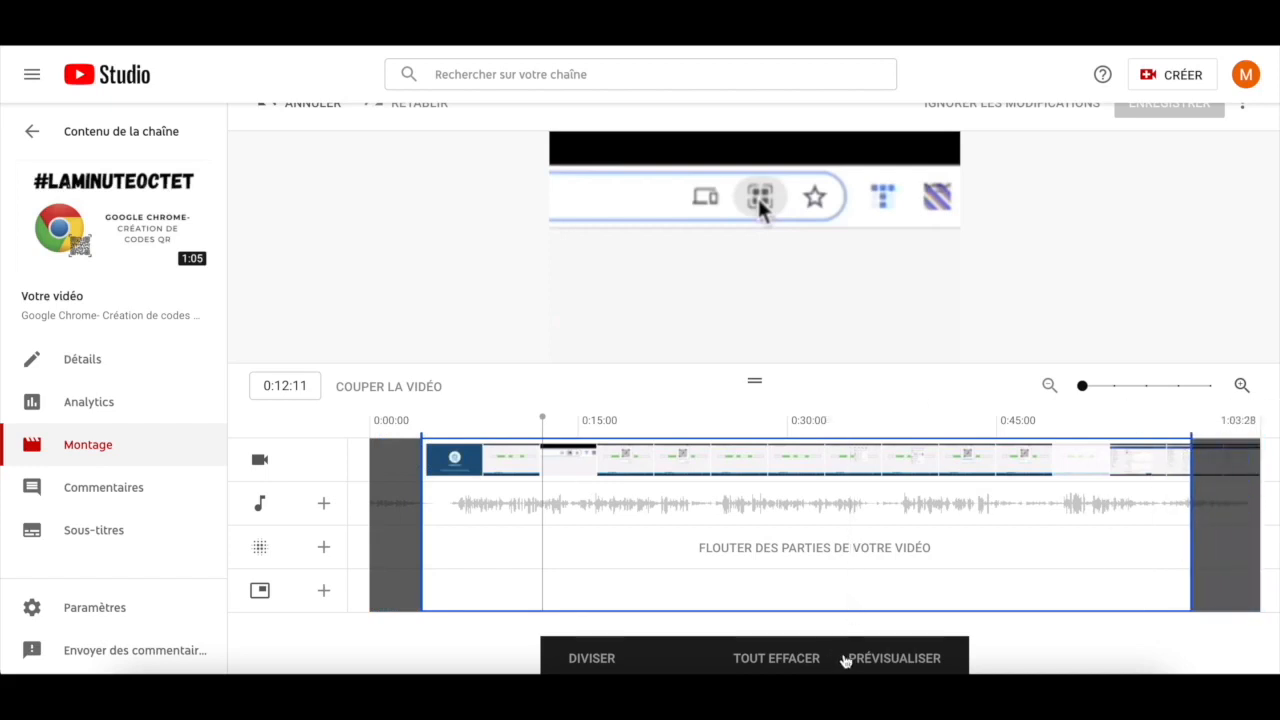
pyautogui.click(800, 660)
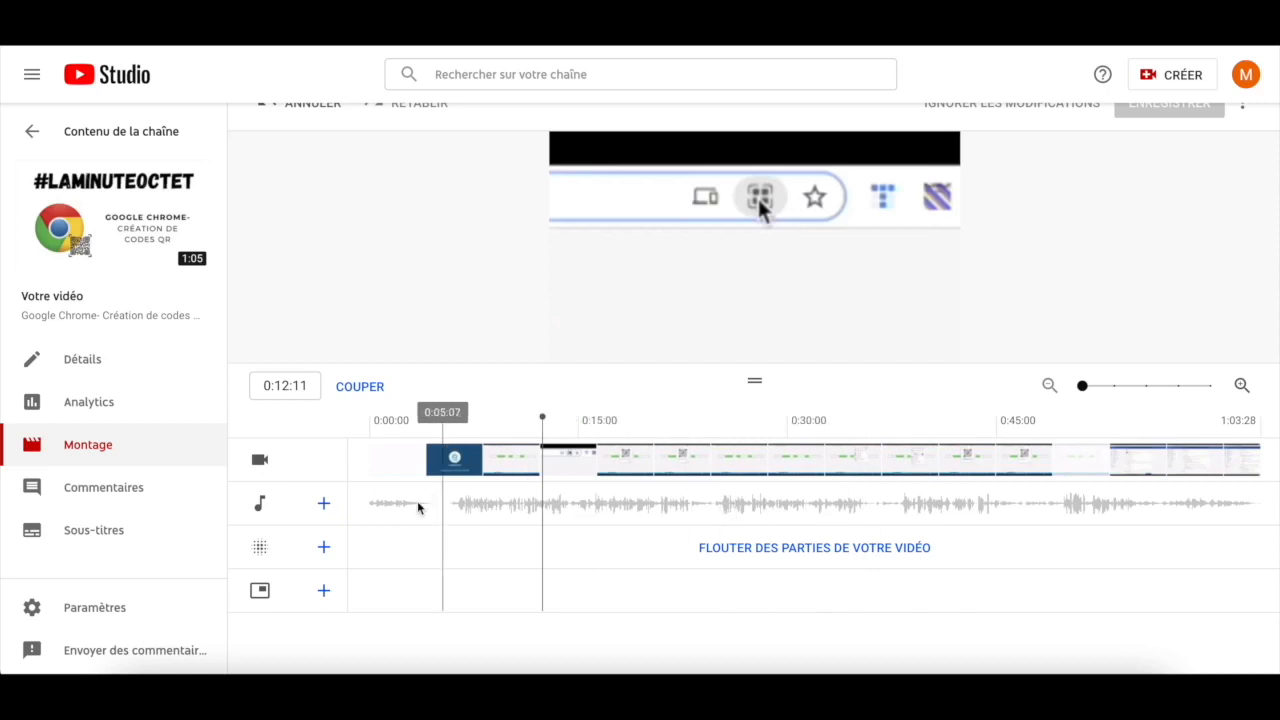
# Browse the free audio tracks available for the video and look over the full audio library with its sound effects
pyautogui.click(327, 505)
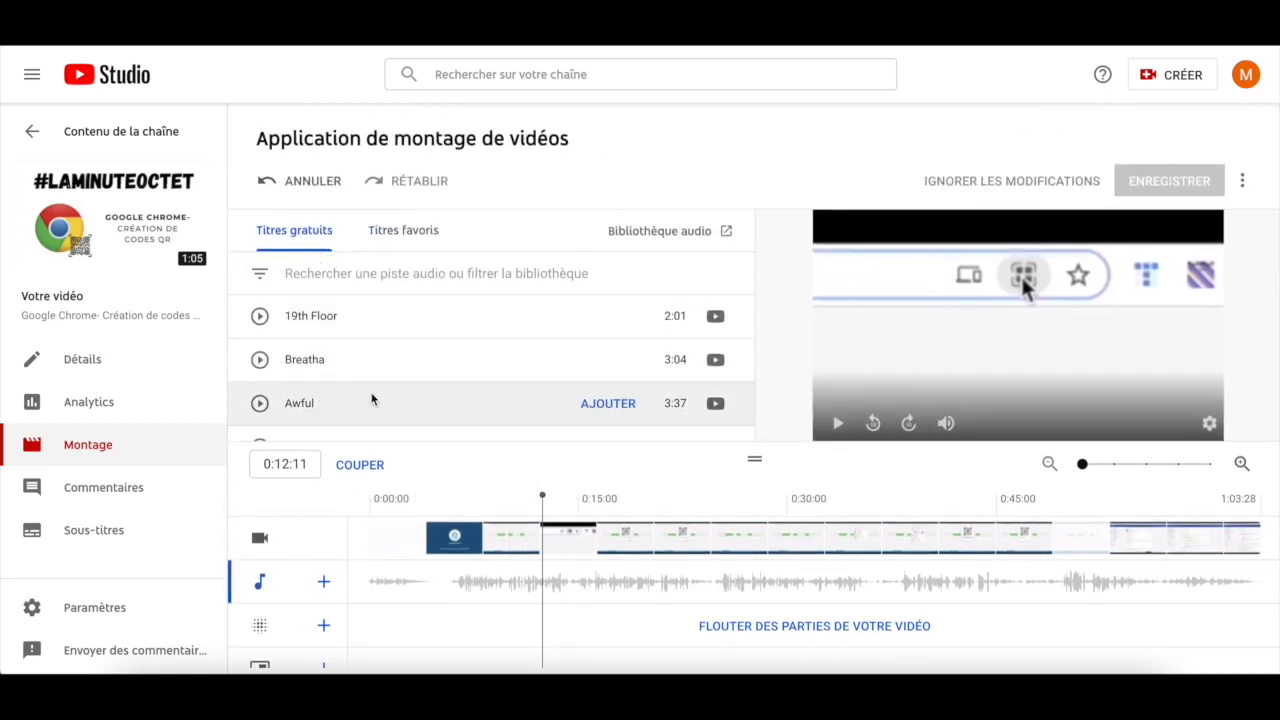
pyautogui.scroll(-5, 420, 350)
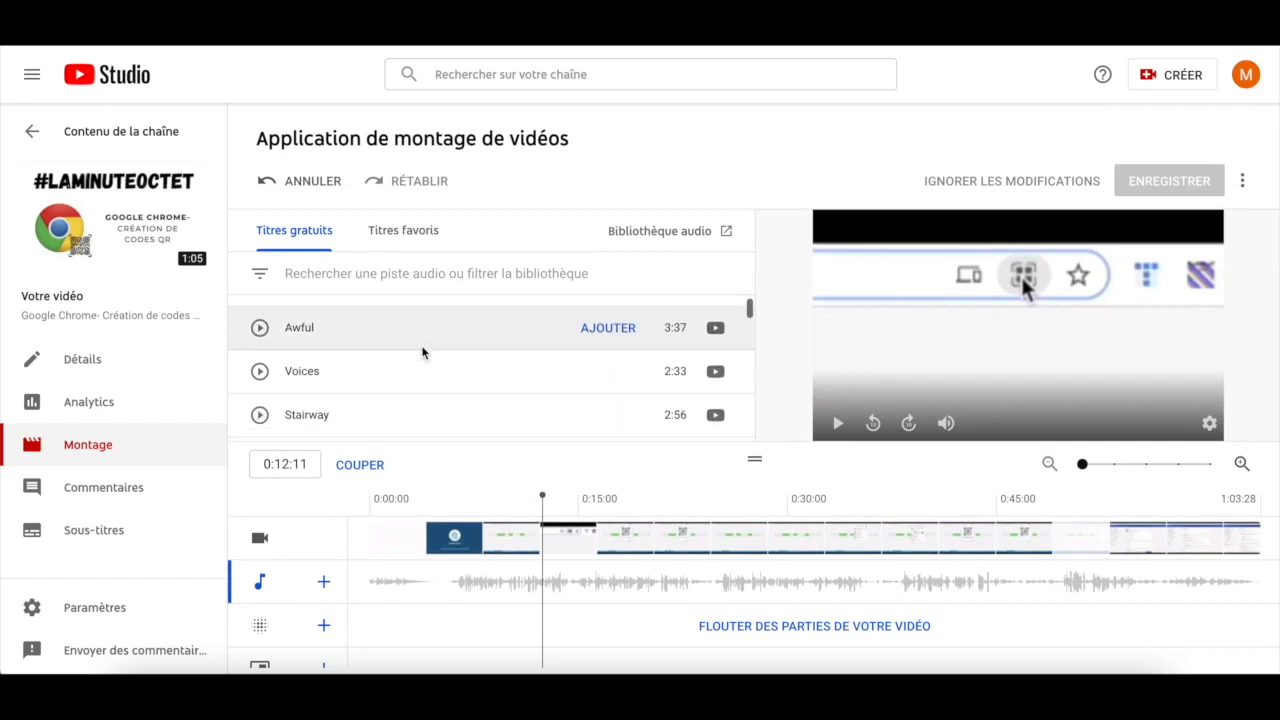
pyautogui.scroll(-10, 423, 348)
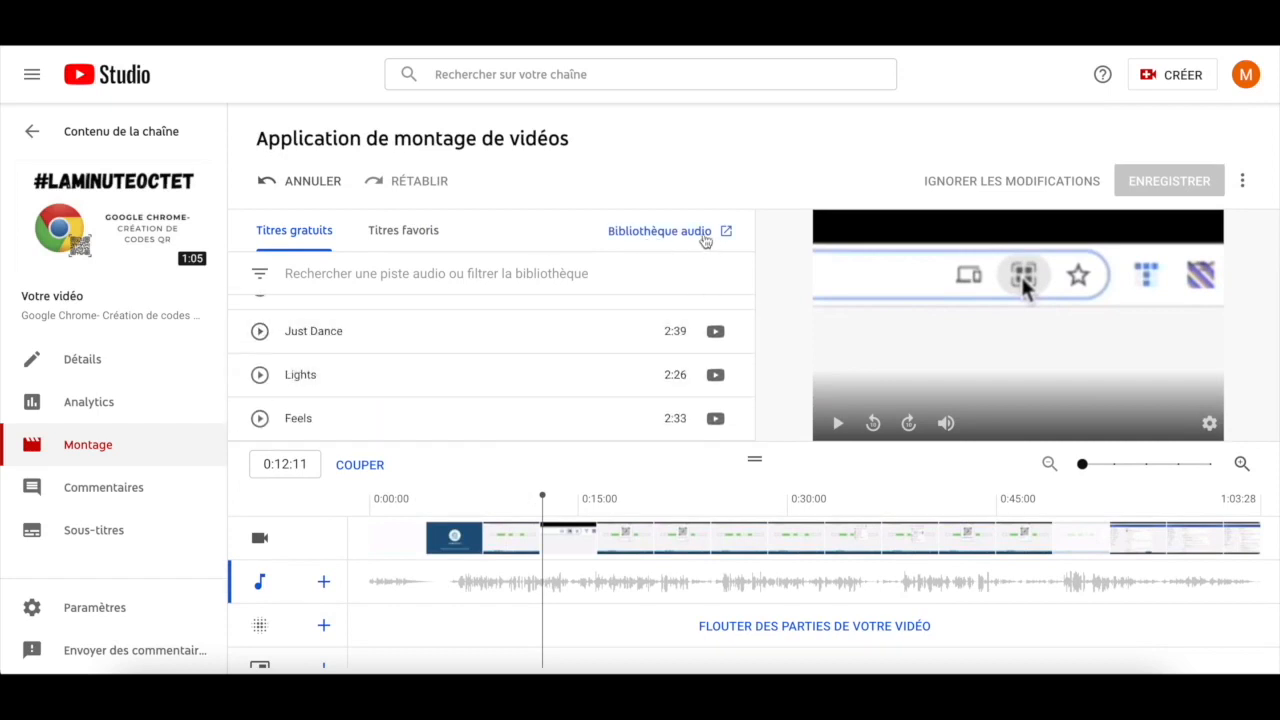
pyautogui.click(629, 237)
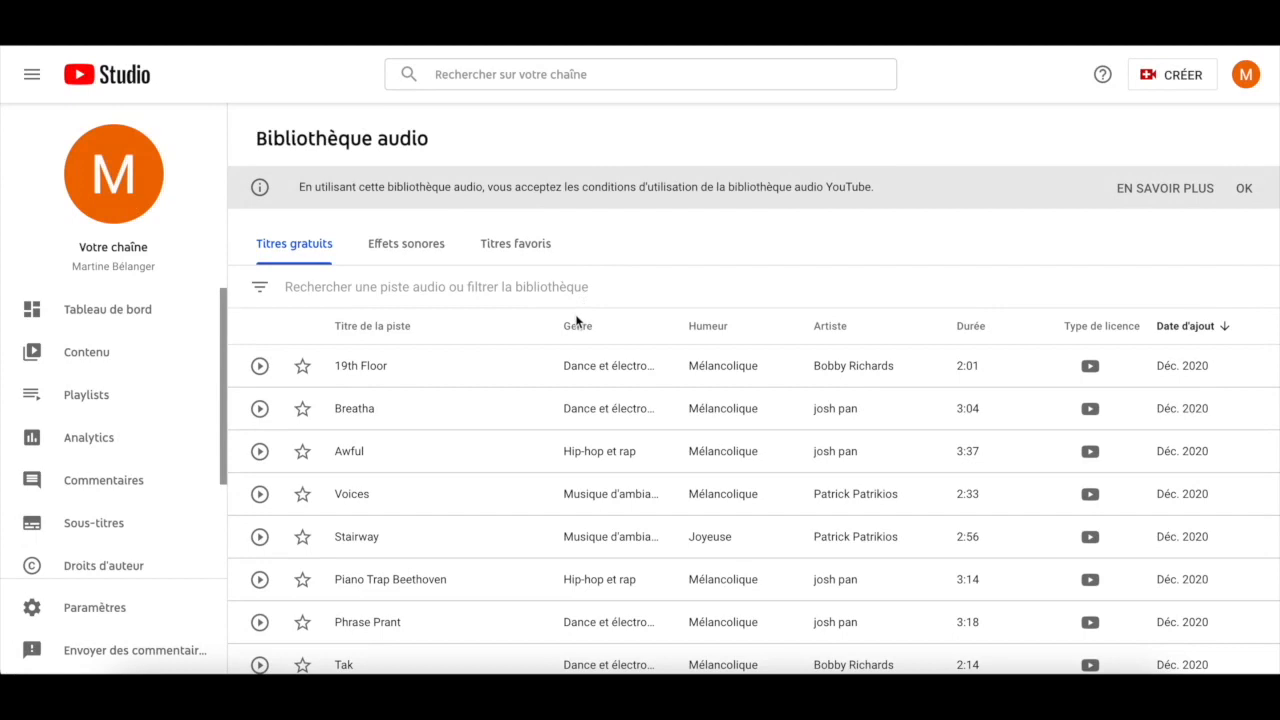
pyautogui.click(437, 259)
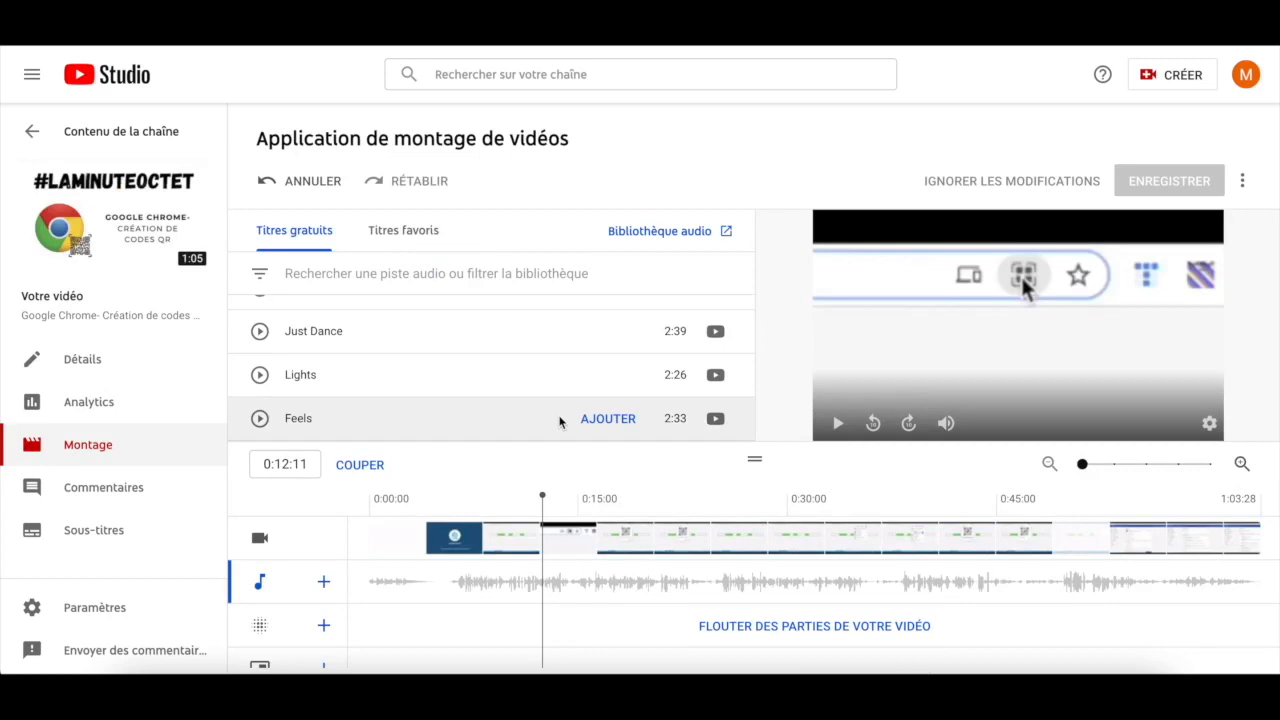
# Add a custom blur to the video, running from 0:05:25 to 0:24:14
pyautogui.scroll(-1, 386, 543)
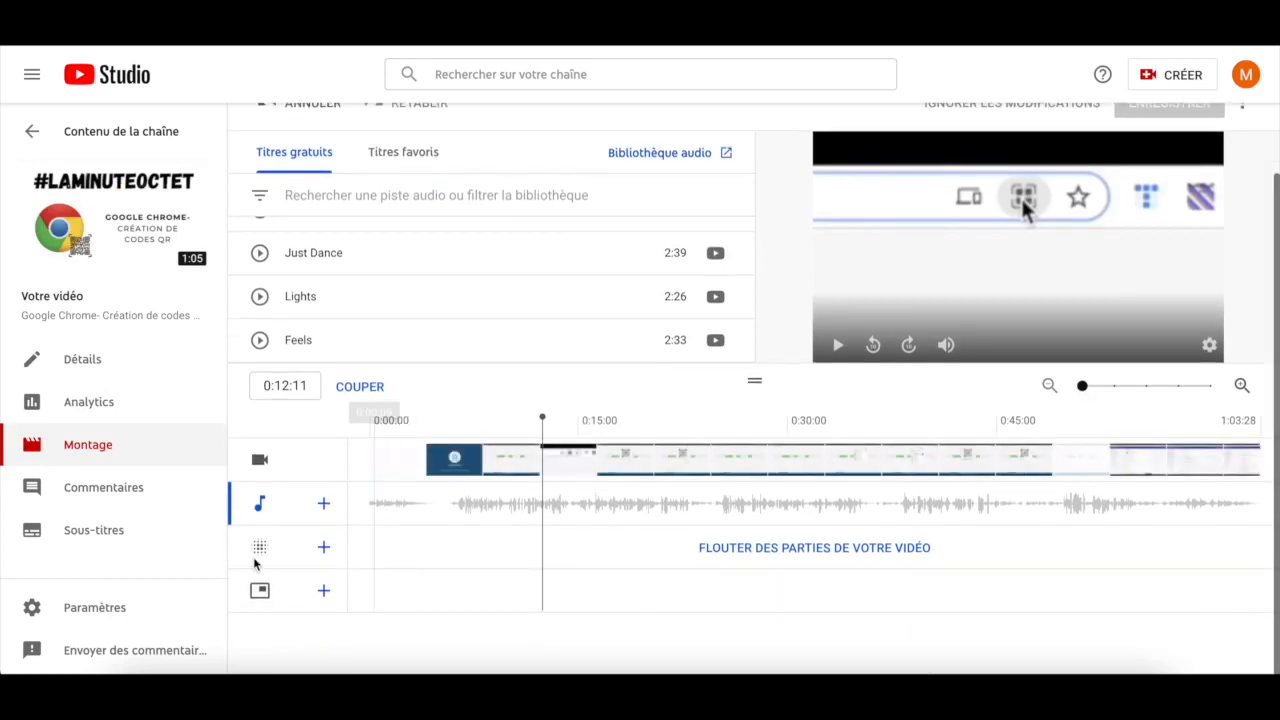
pyautogui.click(323, 547)
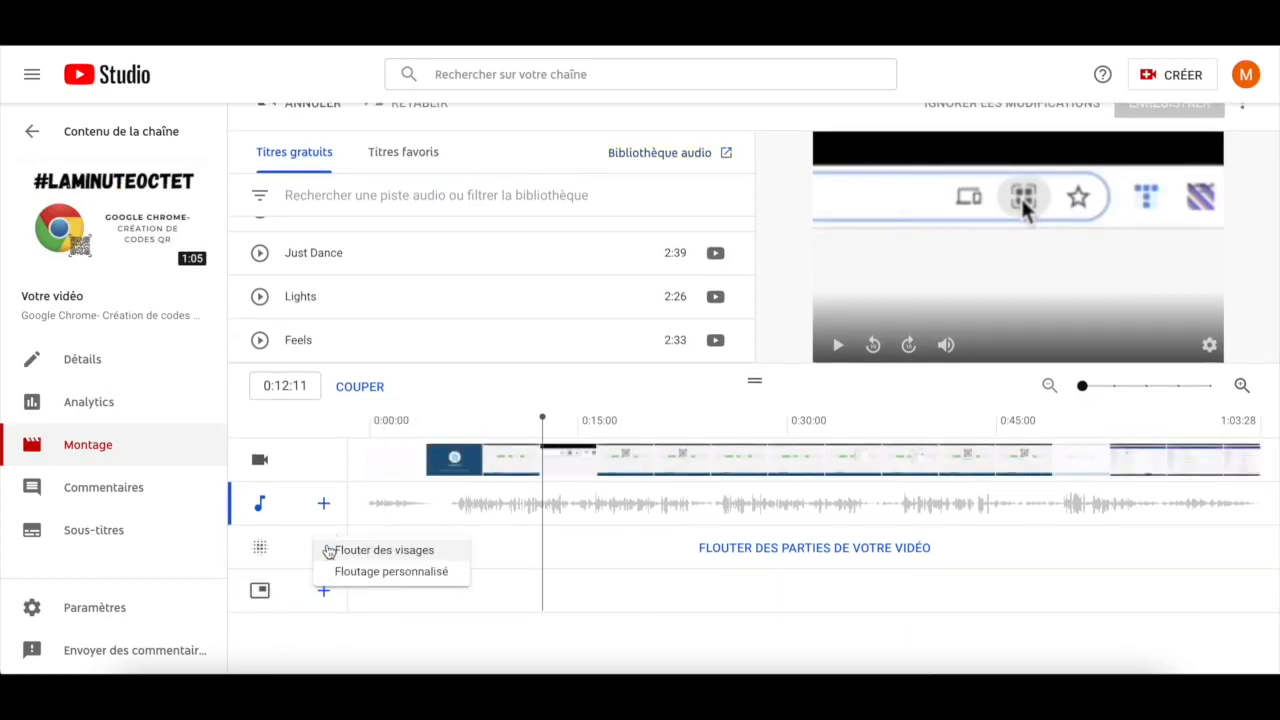
pyautogui.click(406, 573)
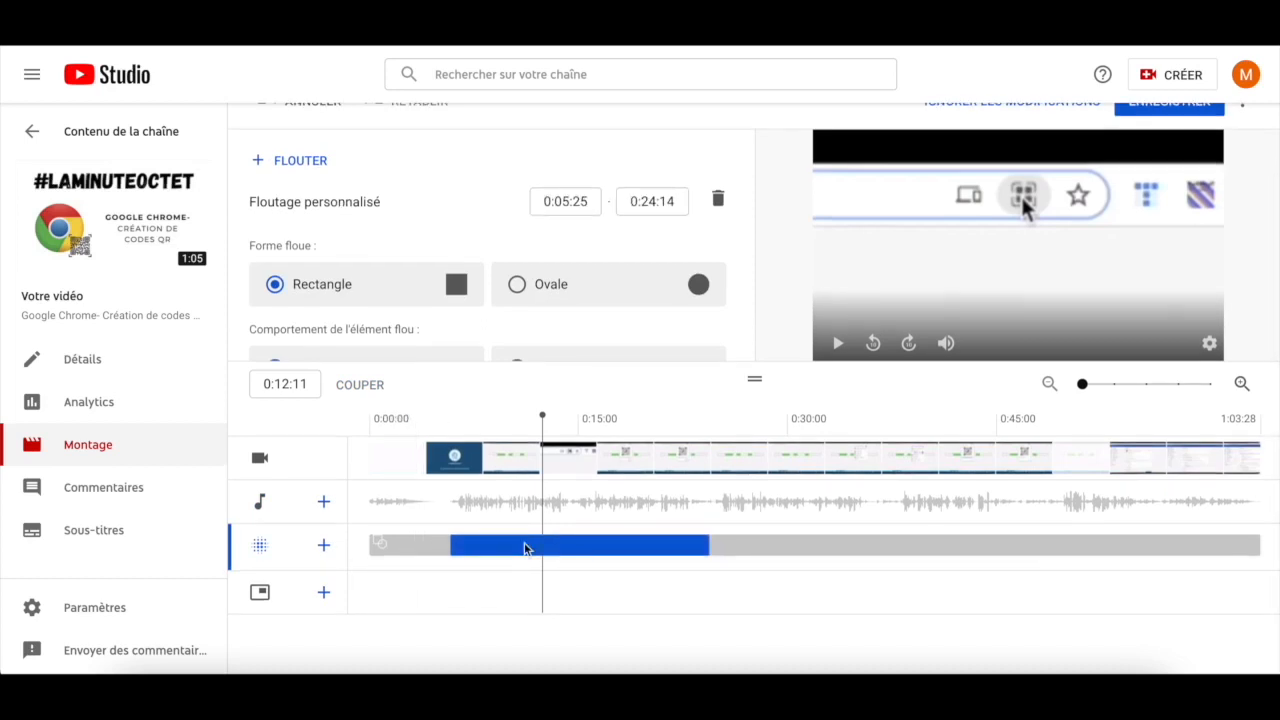
pyautogui.scroll(-1, 323, 294)
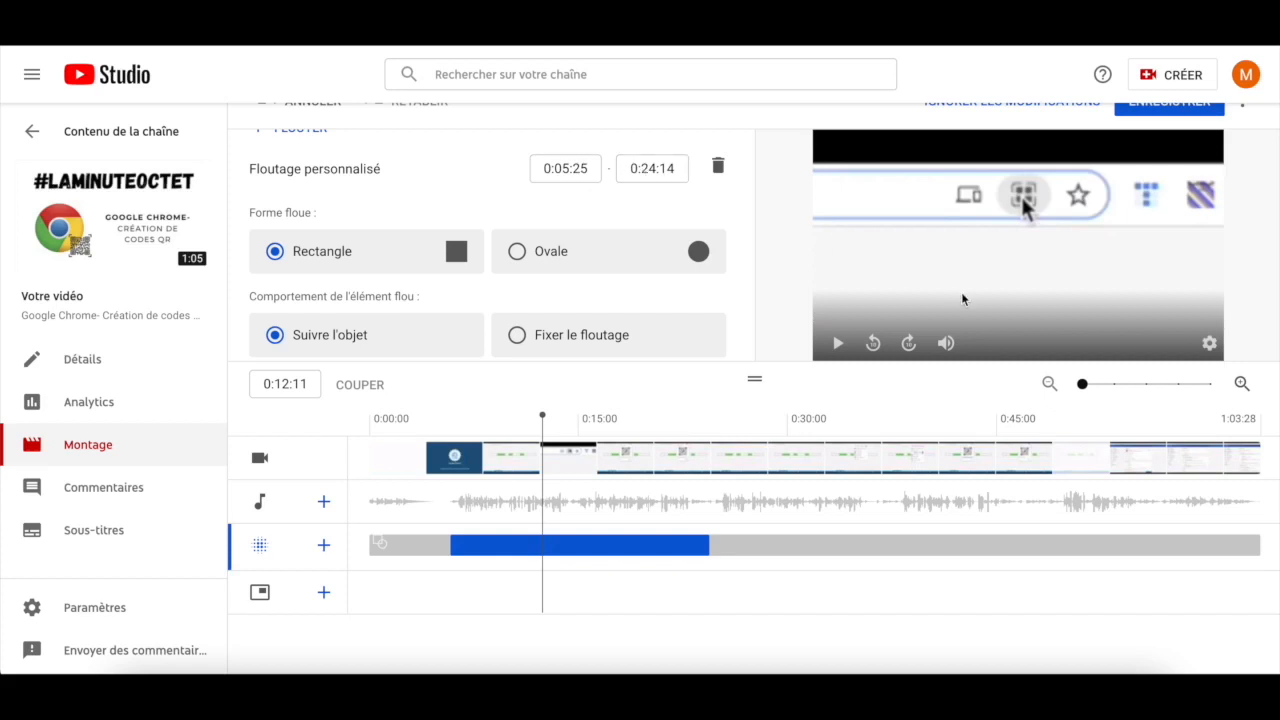
# Advance the preview to 0:13:20, enlarge it, and place the rectangular blur in the address bar beside the QR code icon
pyautogui.click(840, 344)
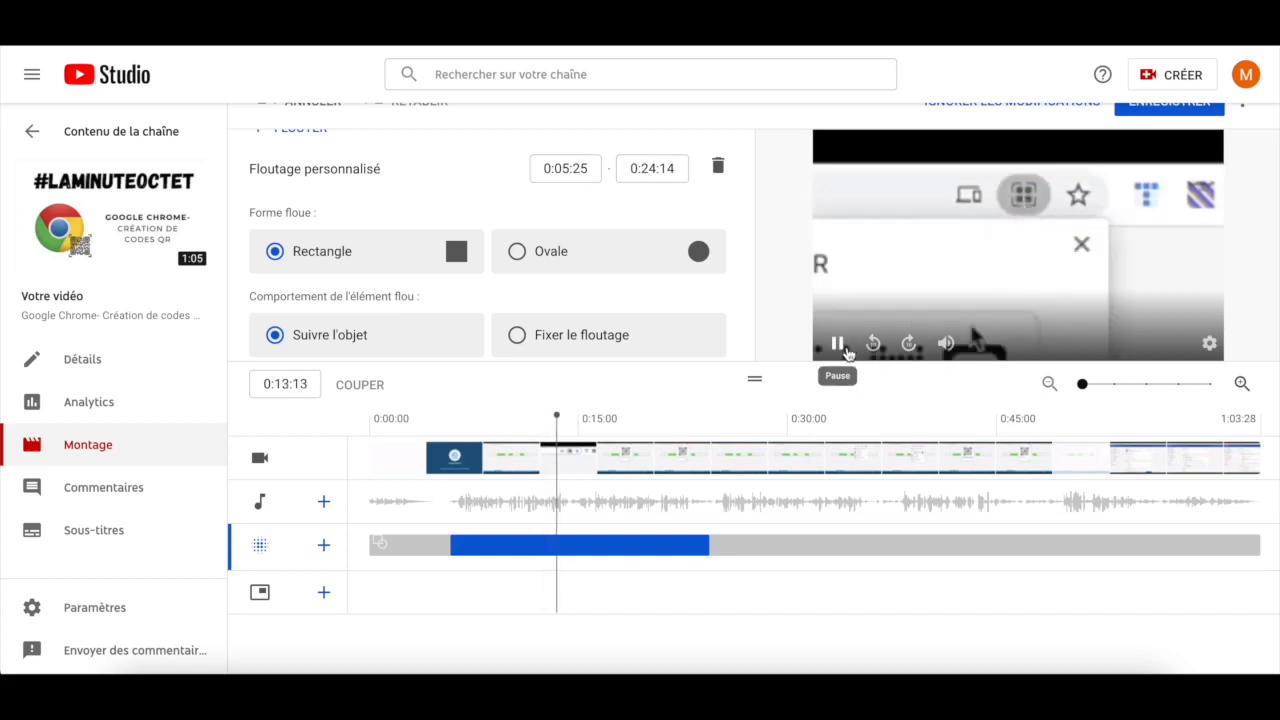
pyautogui.click(840, 344)
pyautogui.moveTo(756, 378); pyautogui.dragTo(788, 607)
pyautogui.moveTo(1106, 380); pyautogui.dragTo(983, 297)
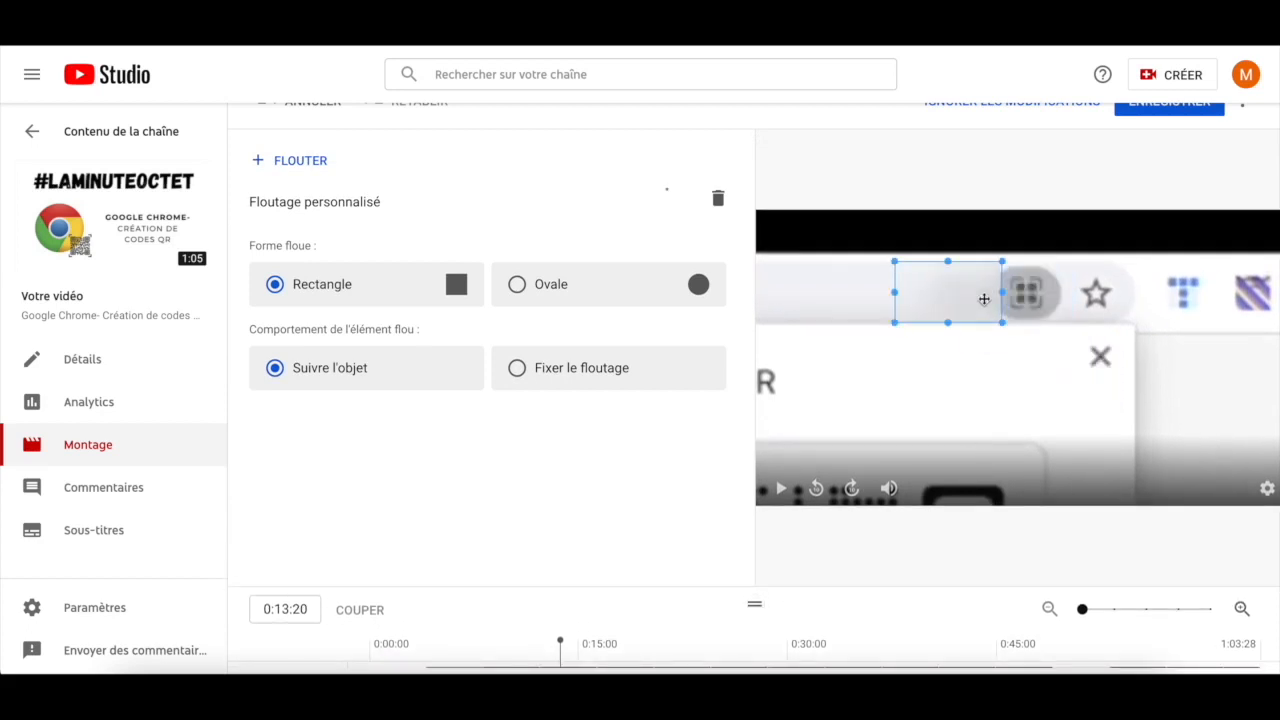
# Change the blur to a slightly smaller oval, extend its end to 0:41:17, and restore the timeline's height
pyautogui.click(609, 307)
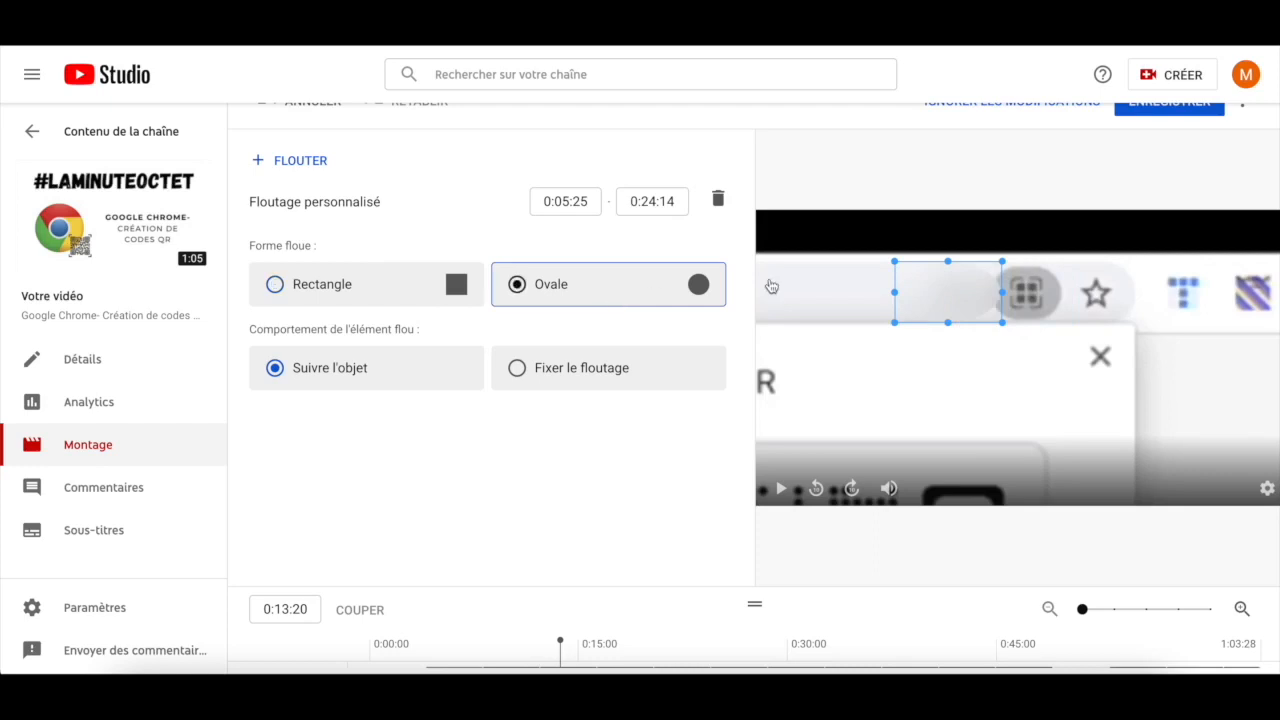
pyautogui.moveTo(990, 318); pyautogui.dragTo(986, 316)
pyautogui.click(951, 295)
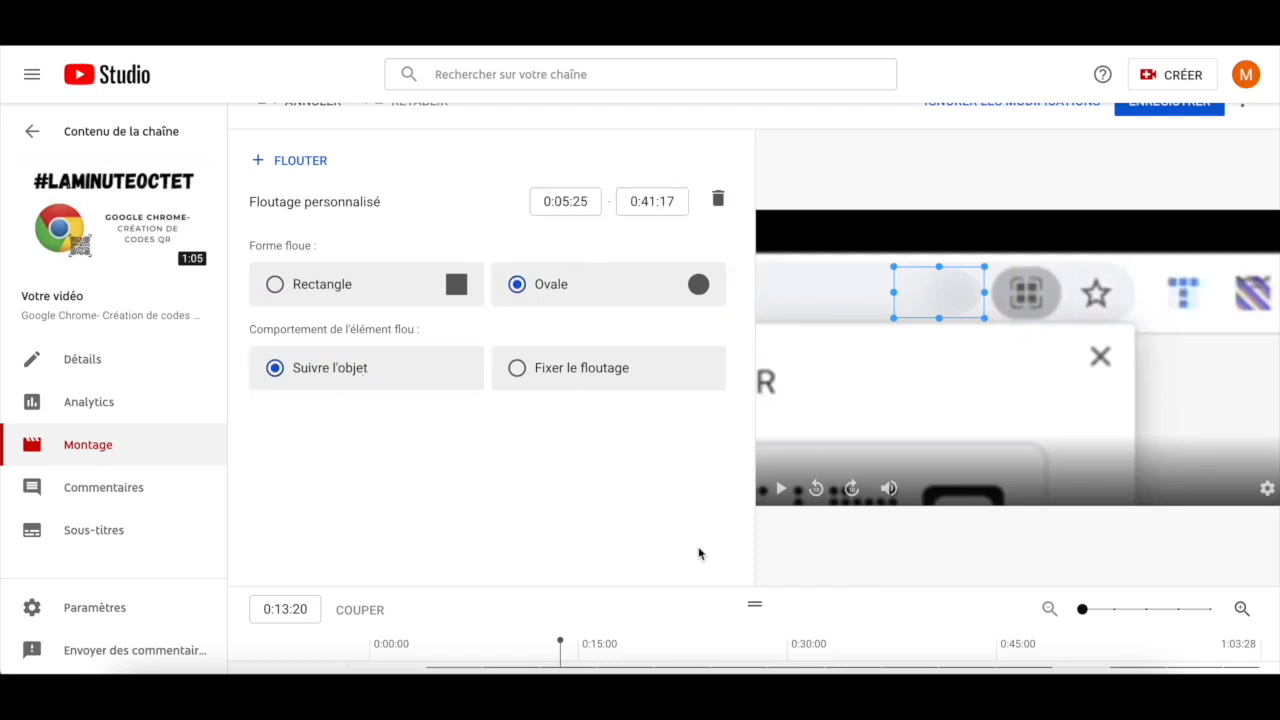
pyautogui.moveTo(755, 604); pyautogui.dragTo(794, 340)
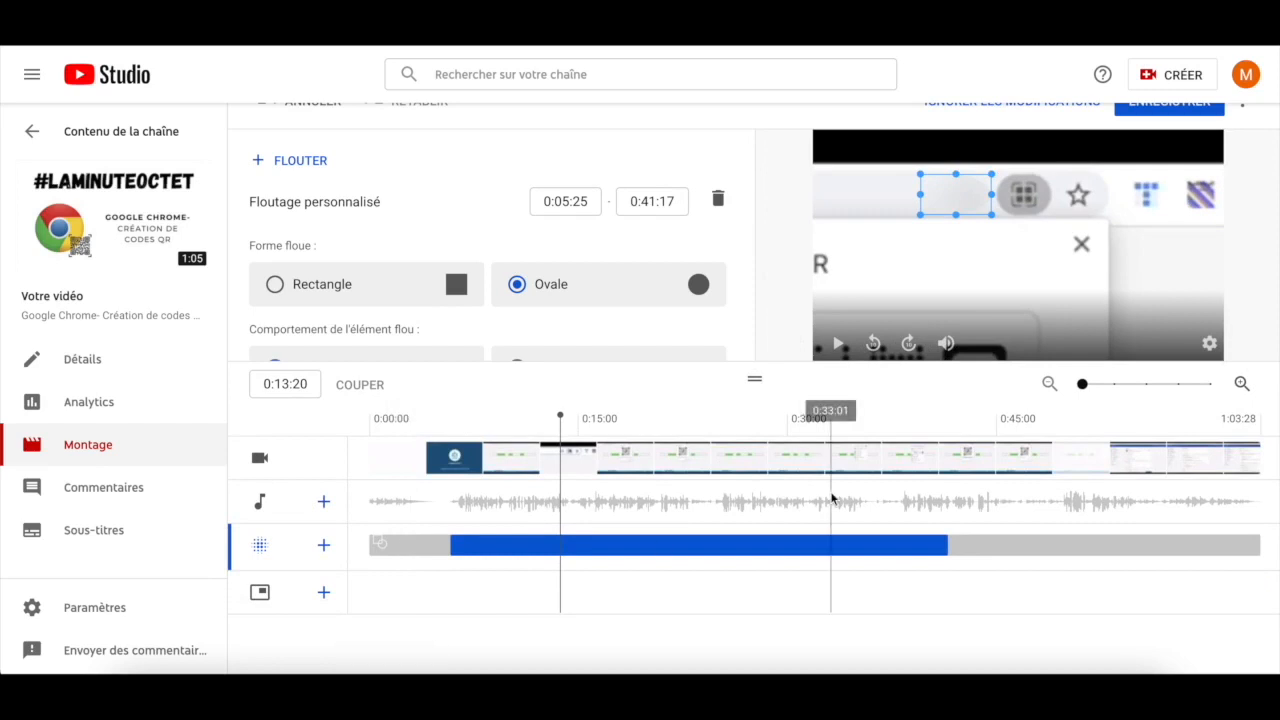
# Save the blur changes to the video and return to the channel's content list
pyautogui.scroll(1, 870, 310)
pyautogui.click(1182, 178)
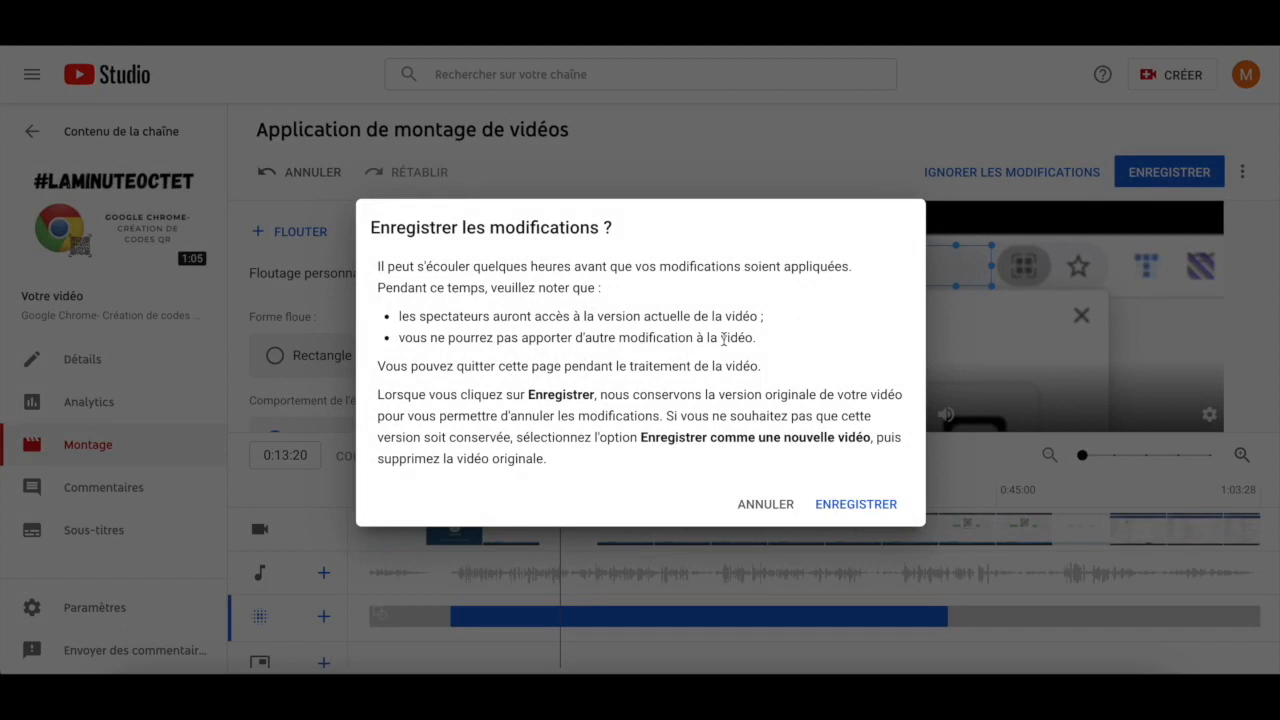
pyautogui.click(858, 505)
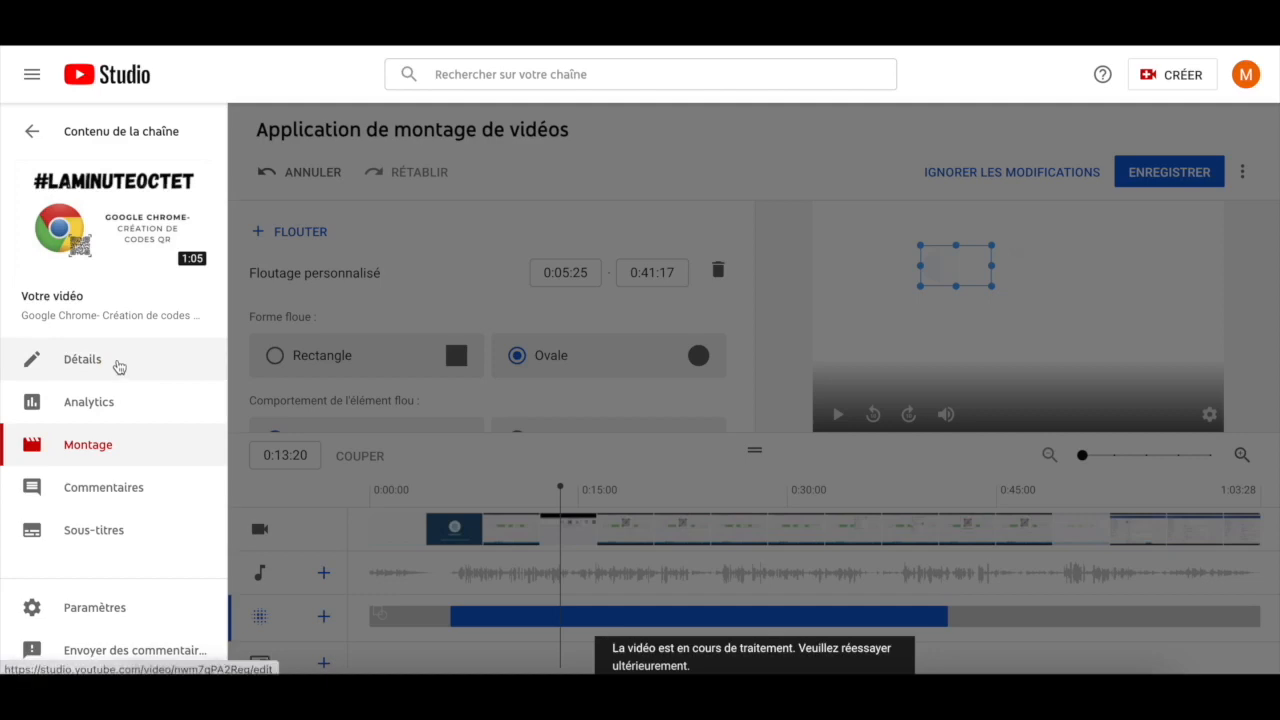
pyautogui.click(35, 134)
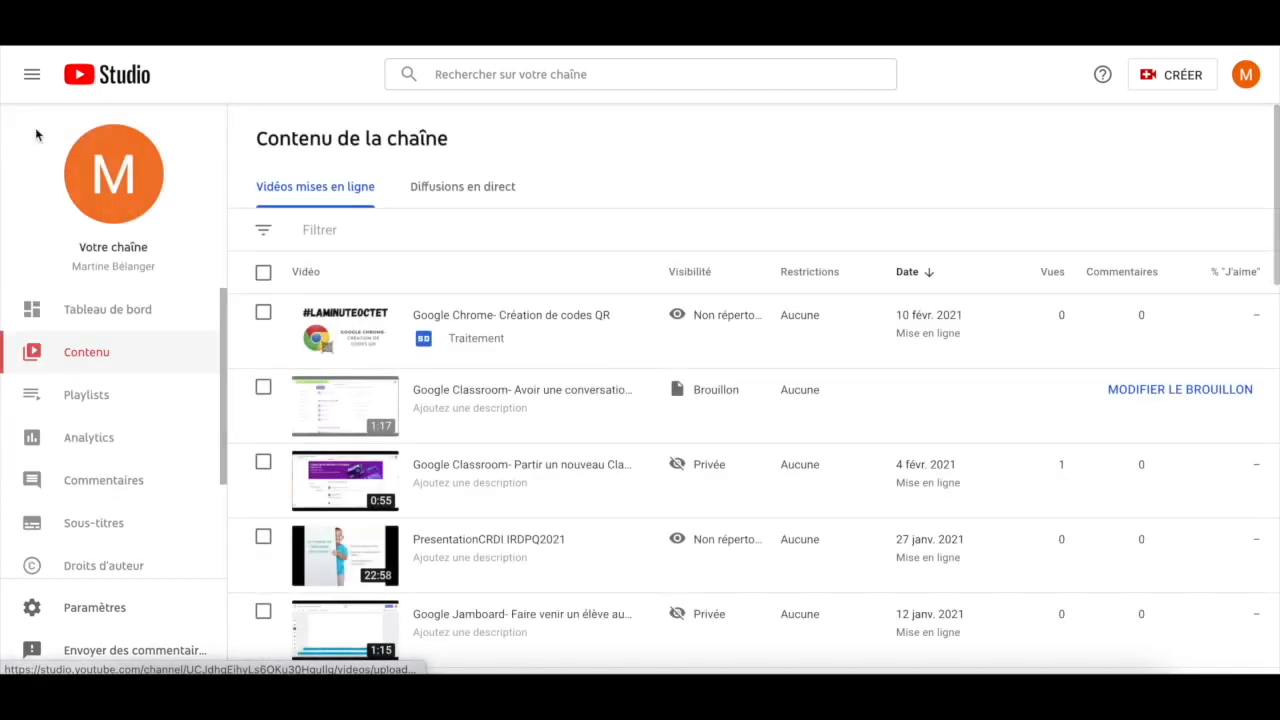